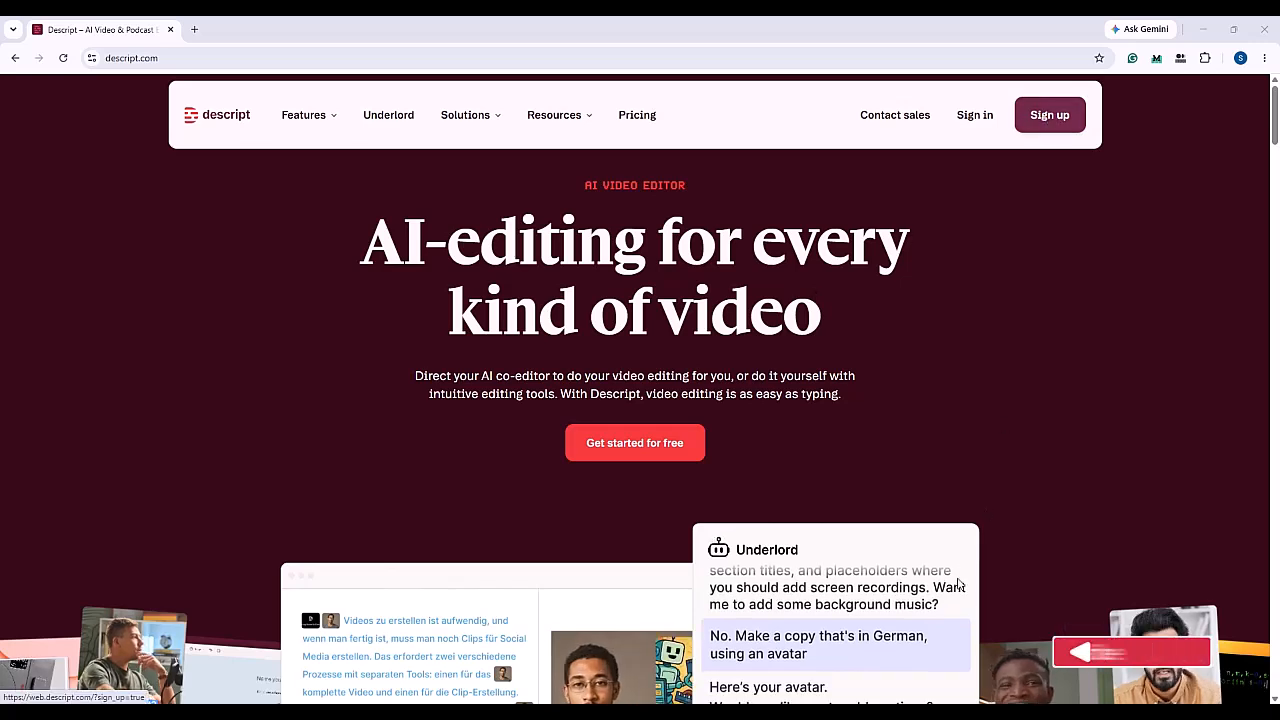
- Start signing up for a Descript account to reach the project home page
{"action": "left_click", "coordinate": [1050, 116]}
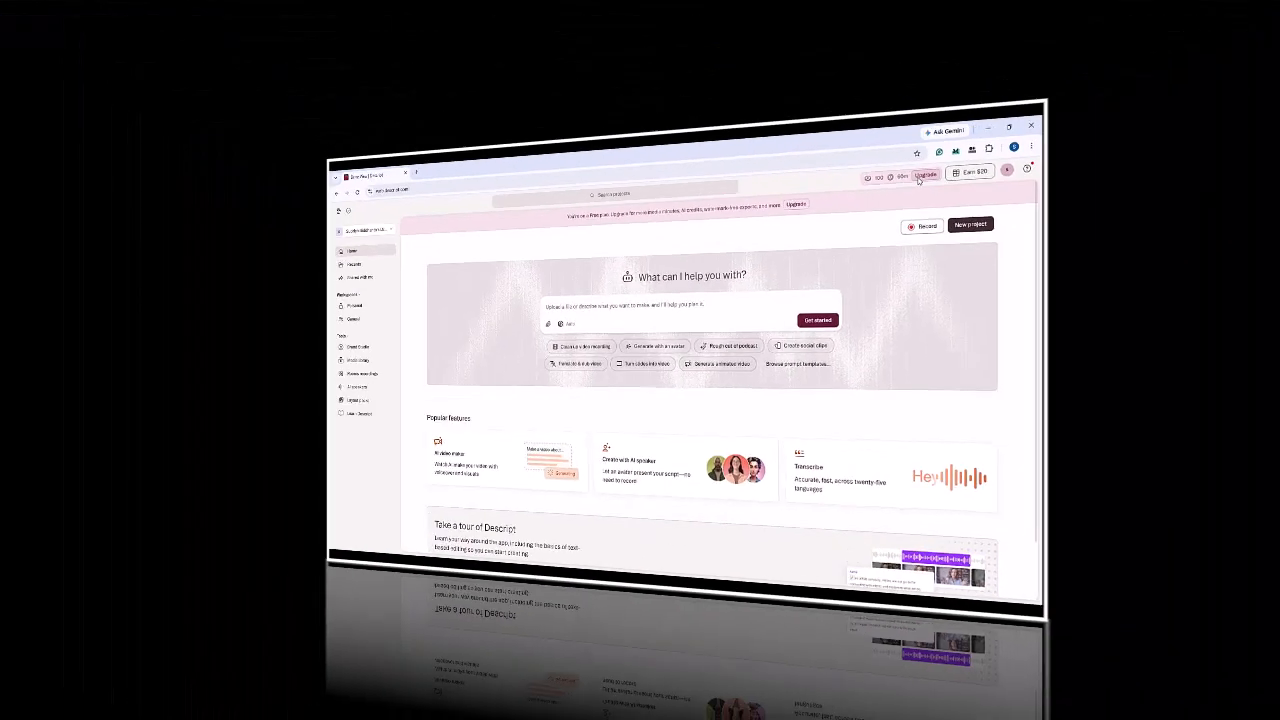
{"action": "mouse_move", "coordinate": [1075, 95]}
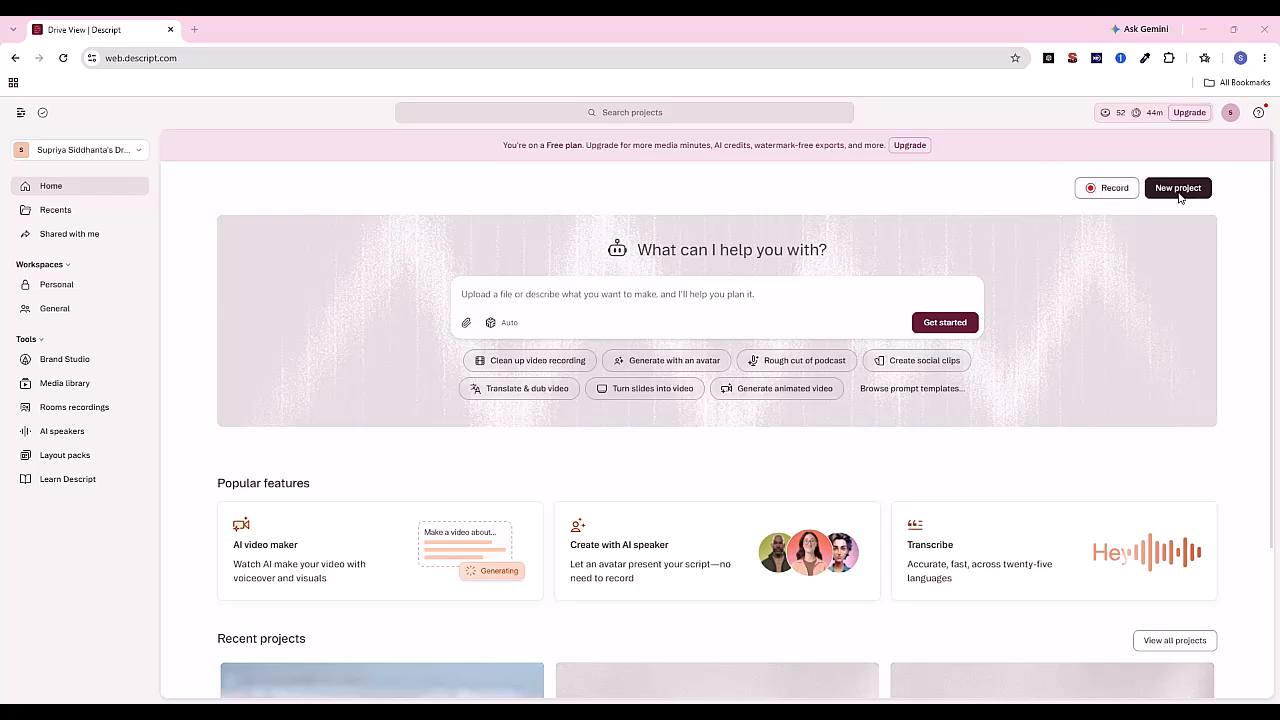
{"action": "mouse_move", "coordinate": [1119, 117]}
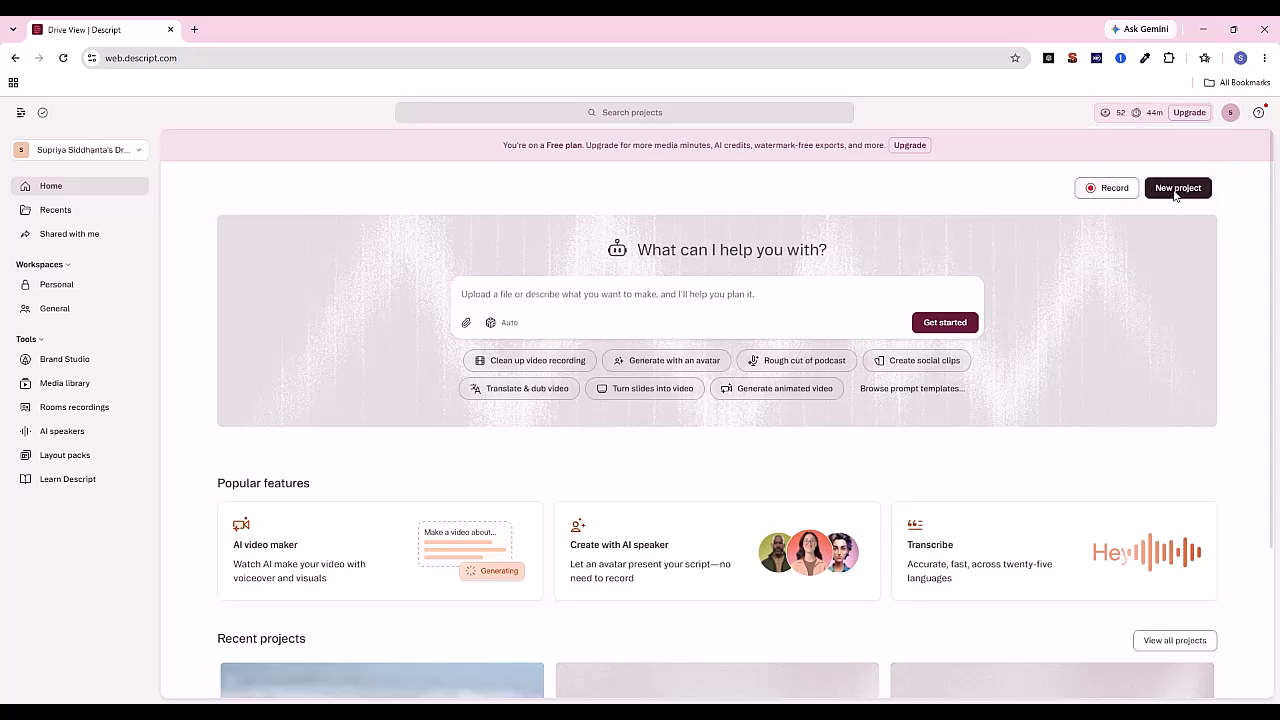
{"action": "left_click", "coordinate": [1175, 190]}
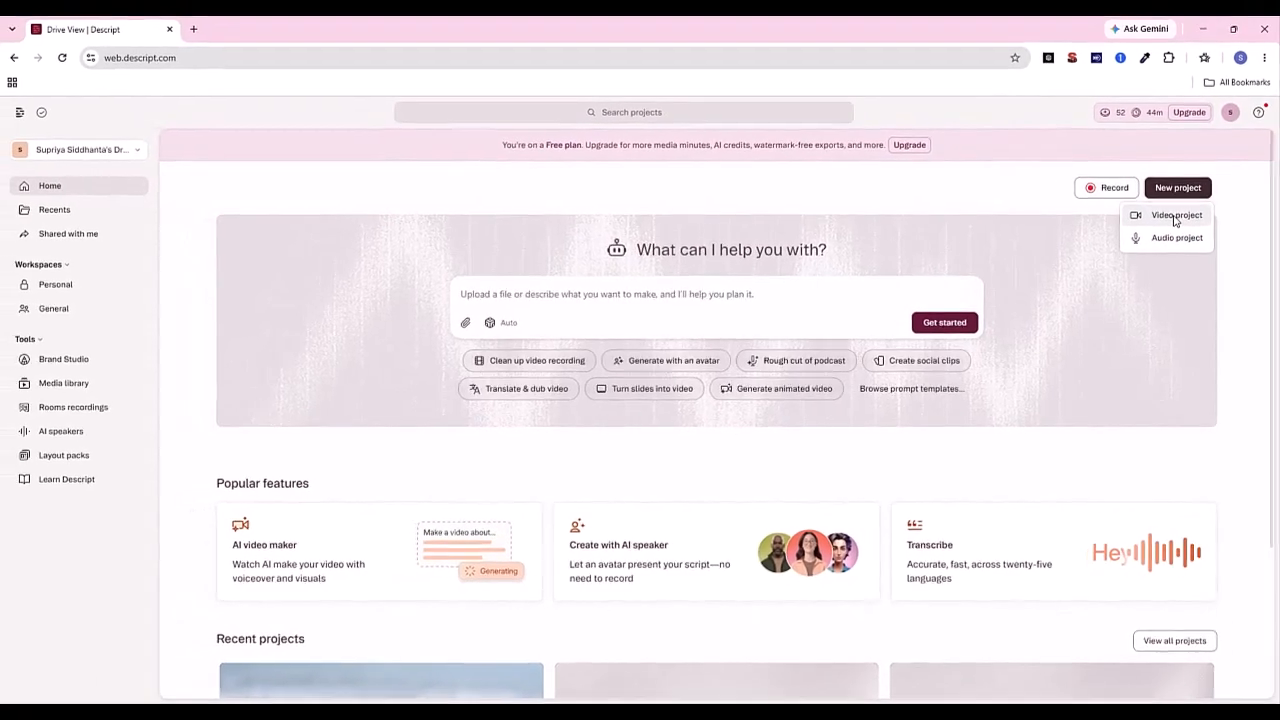
{"action": "left_click", "coordinate": [1165, 203]}
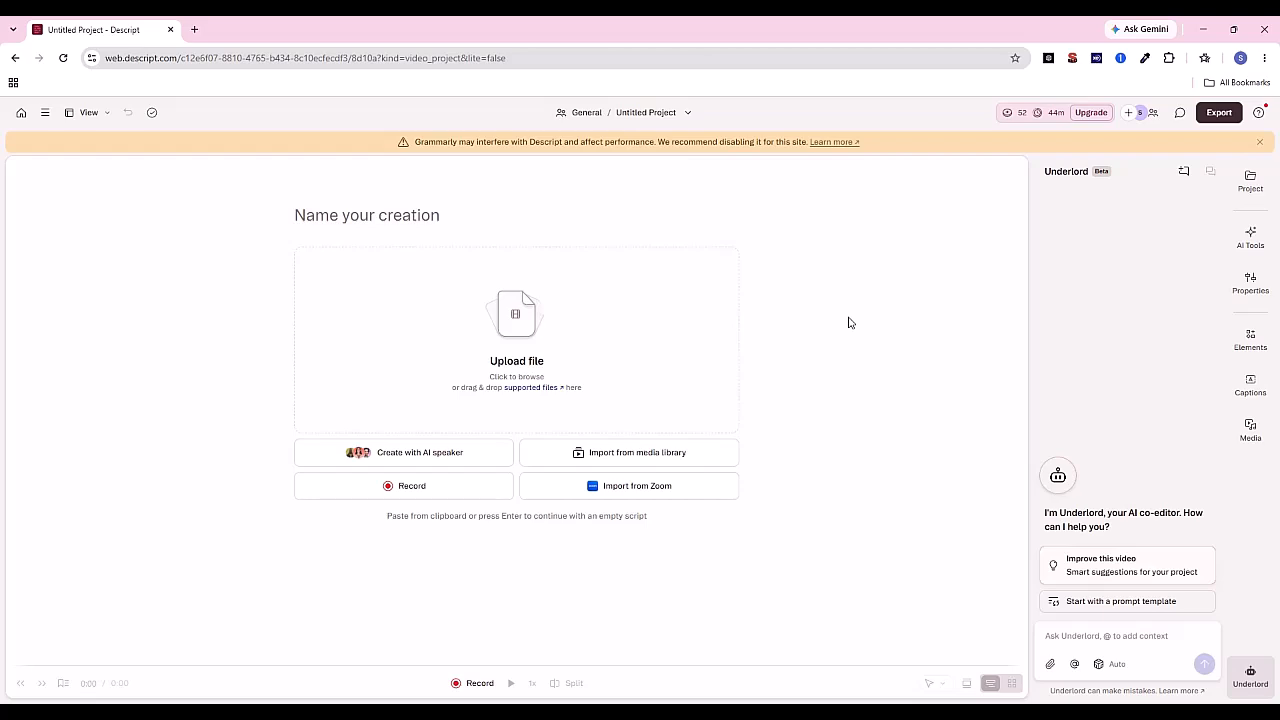
{"action": "left_click", "coordinate": [1259, 141]}
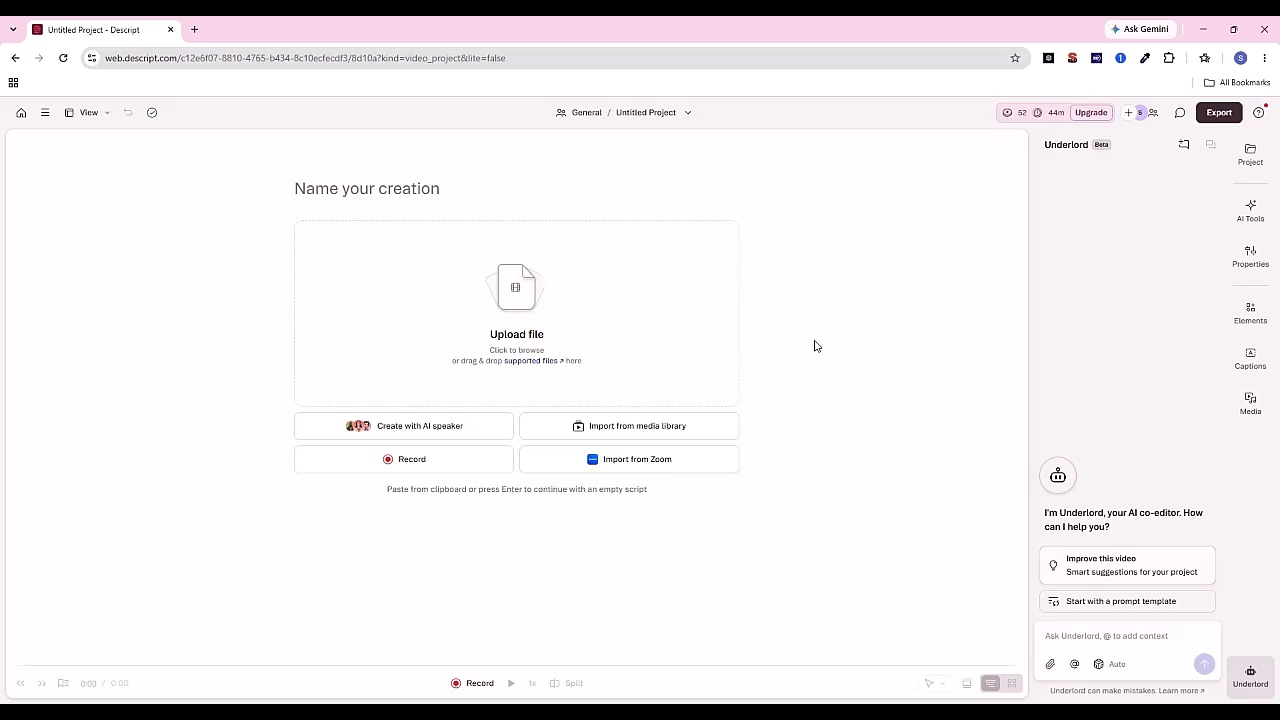
{"action": "left_click", "coordinate": [516, 289]}
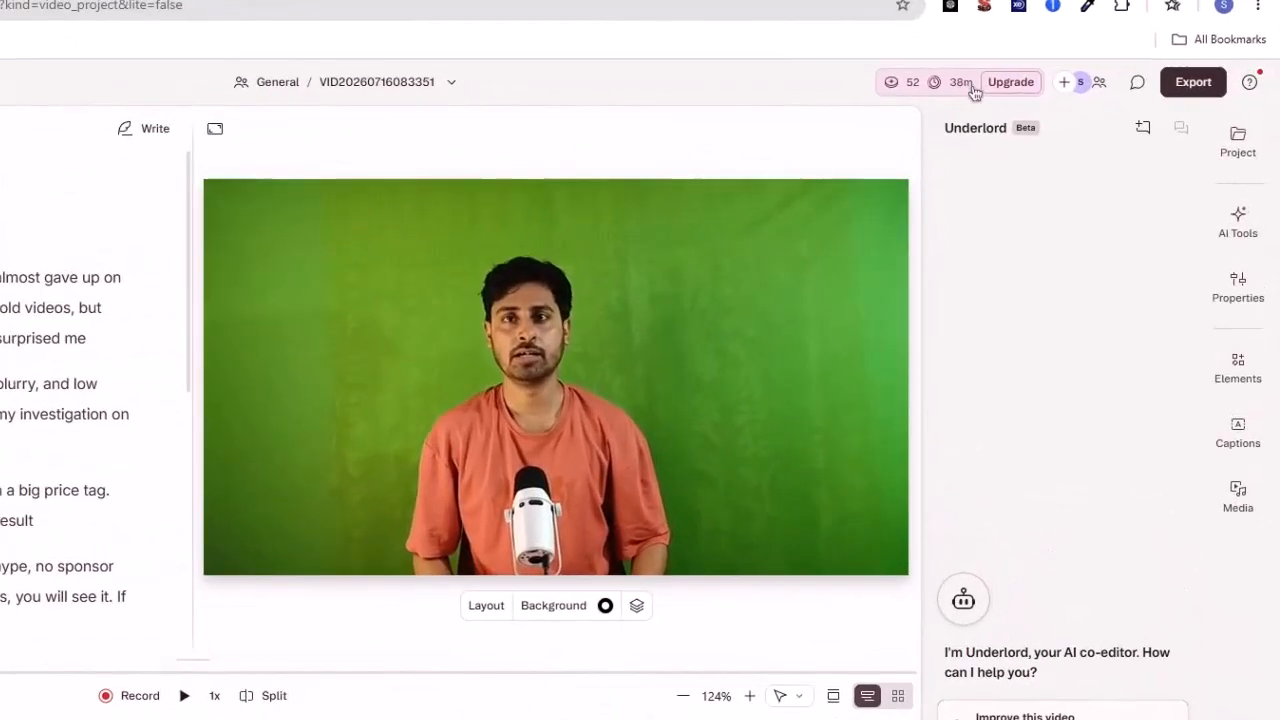
{"action": "mouse_move", "coordinate": [962, 88]}
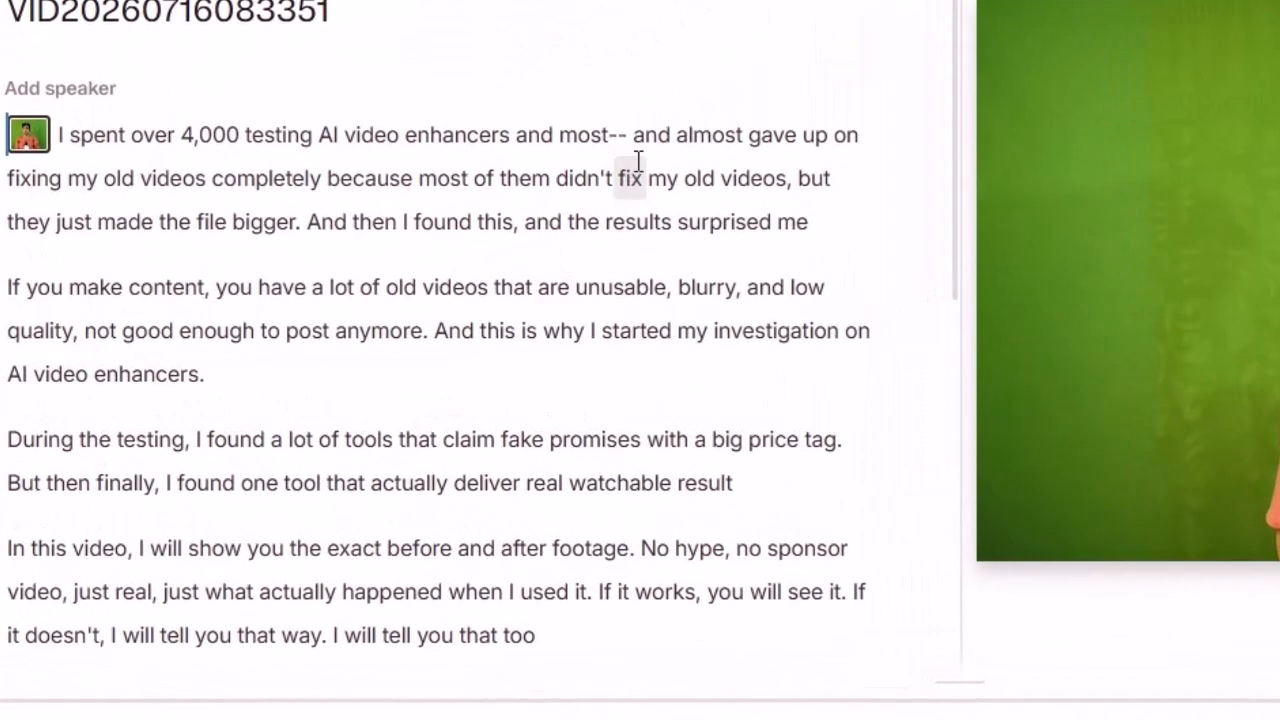
- Delete "most--" and the repeated "and" before "almost gave up" from the first transcript paragraph
{"action": "mouse_move", "coordinate": [637, 127]}
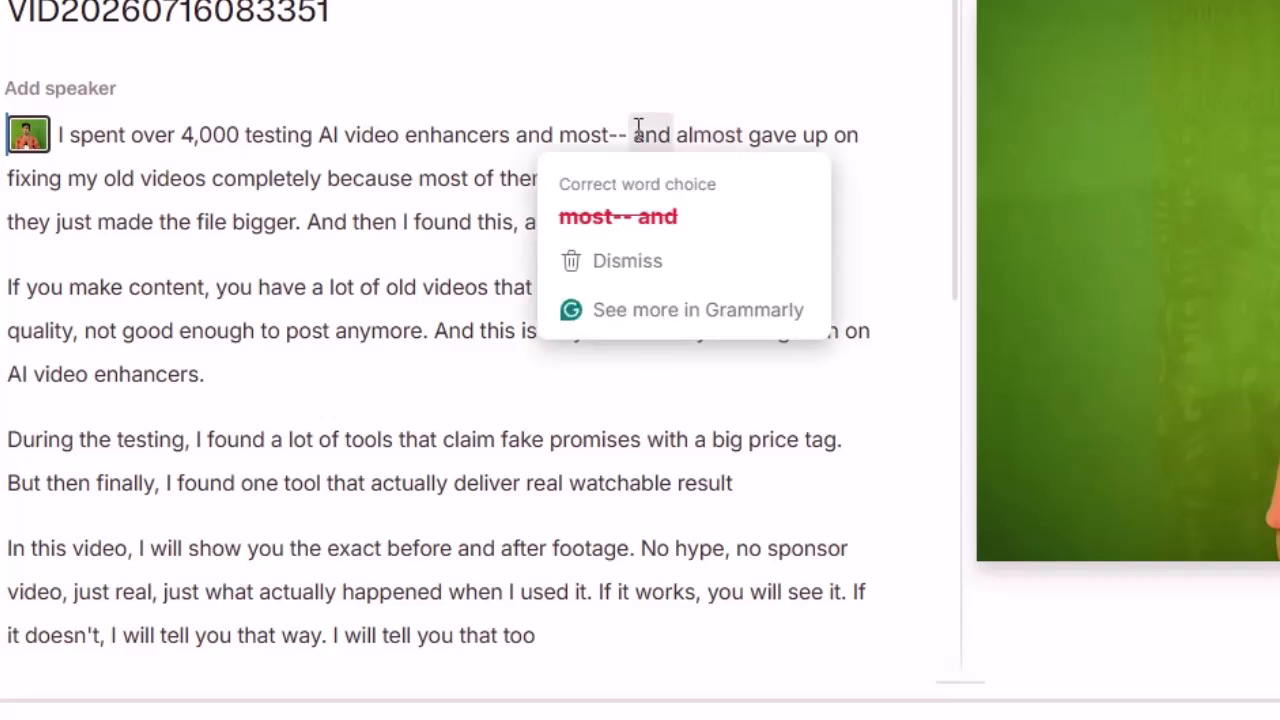
{"action": "left_click_drag", "start_coordinate": [631, 128], "coordinate": [557, 130]}
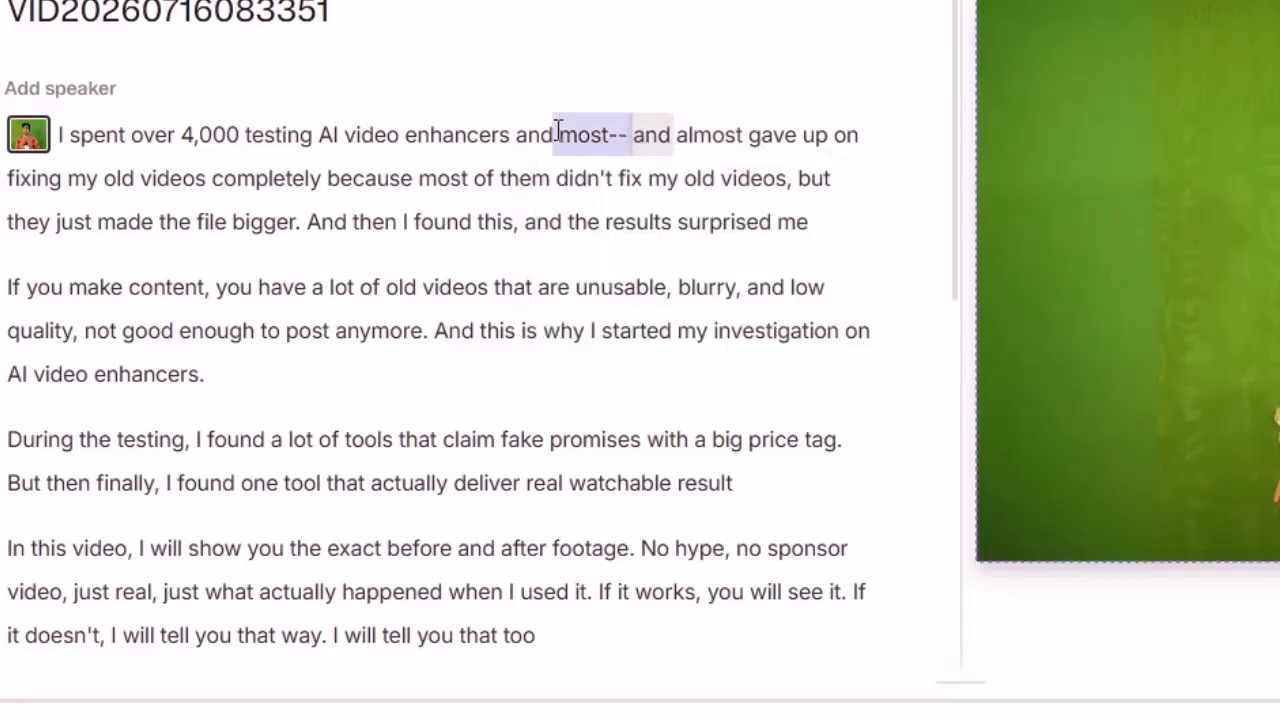
{"action": "mouse_move", "coordinate": [641, 155]}
{"action": "key", "text": "BackSpace"}
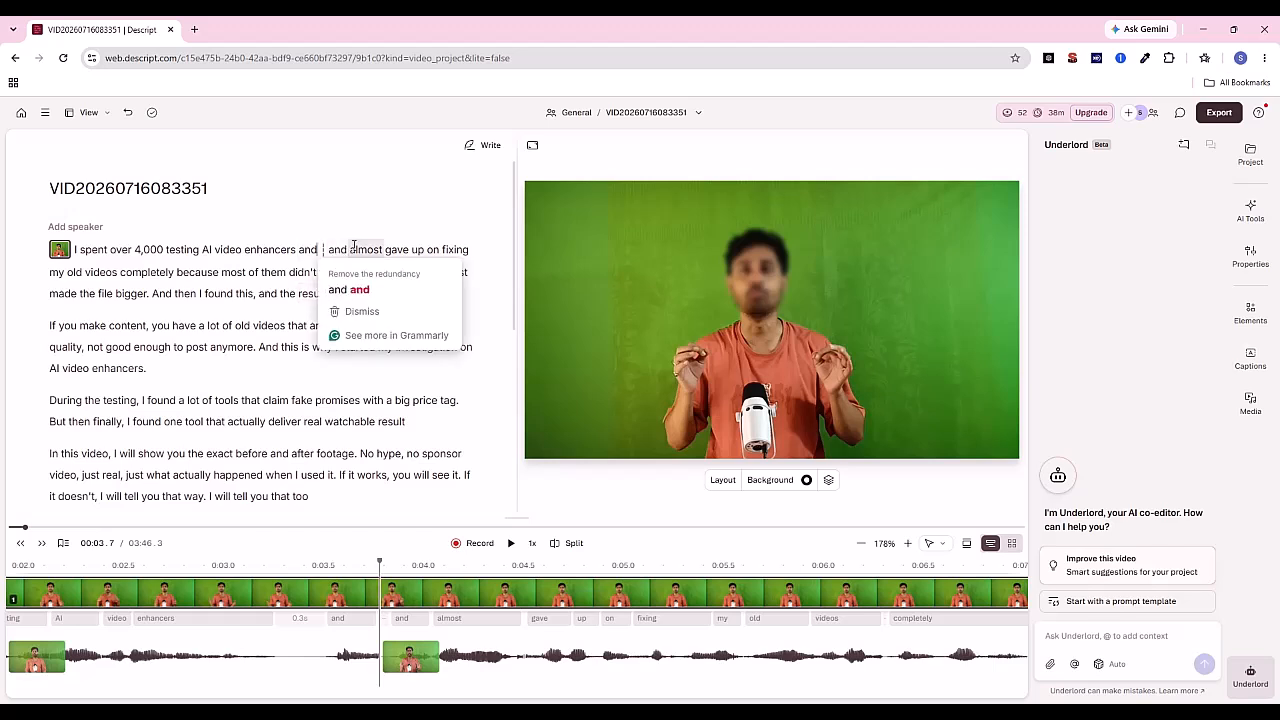
{"action": "left_click", "coordinate": [348, 250]}
{"action": "key", "text": "shift+Right"}
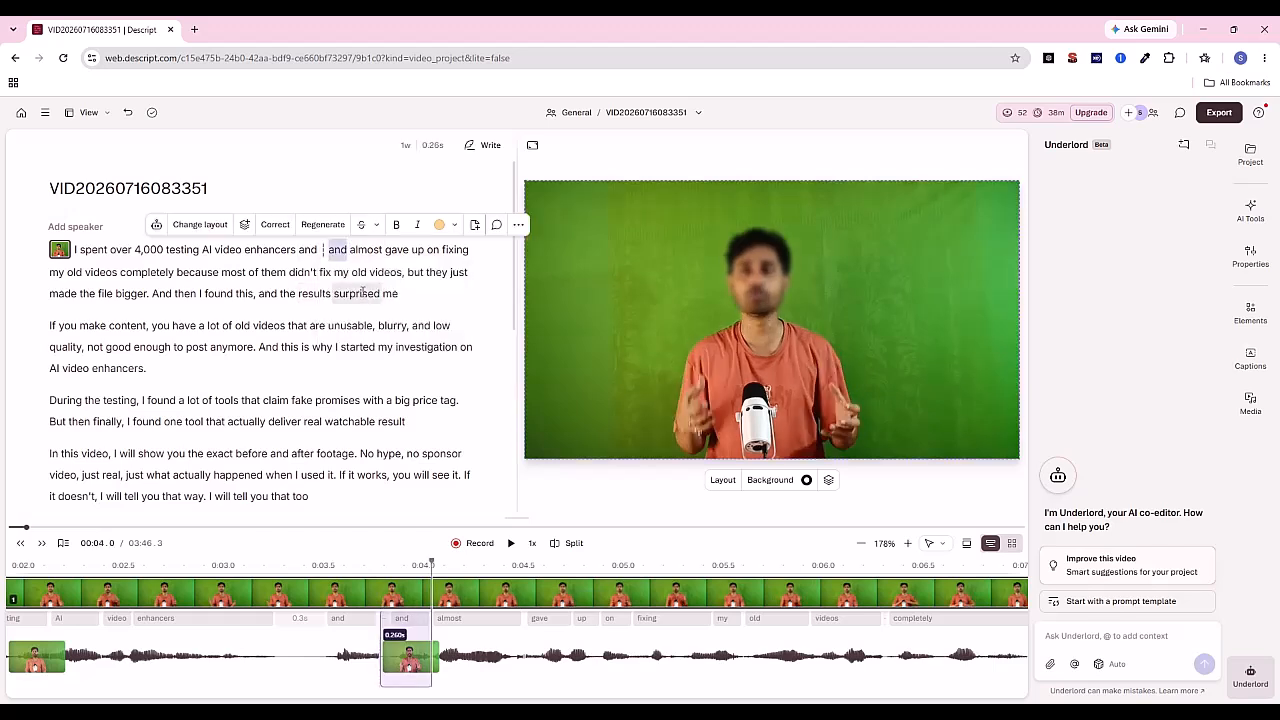
{"action": "key", "text": "BackSpace"}
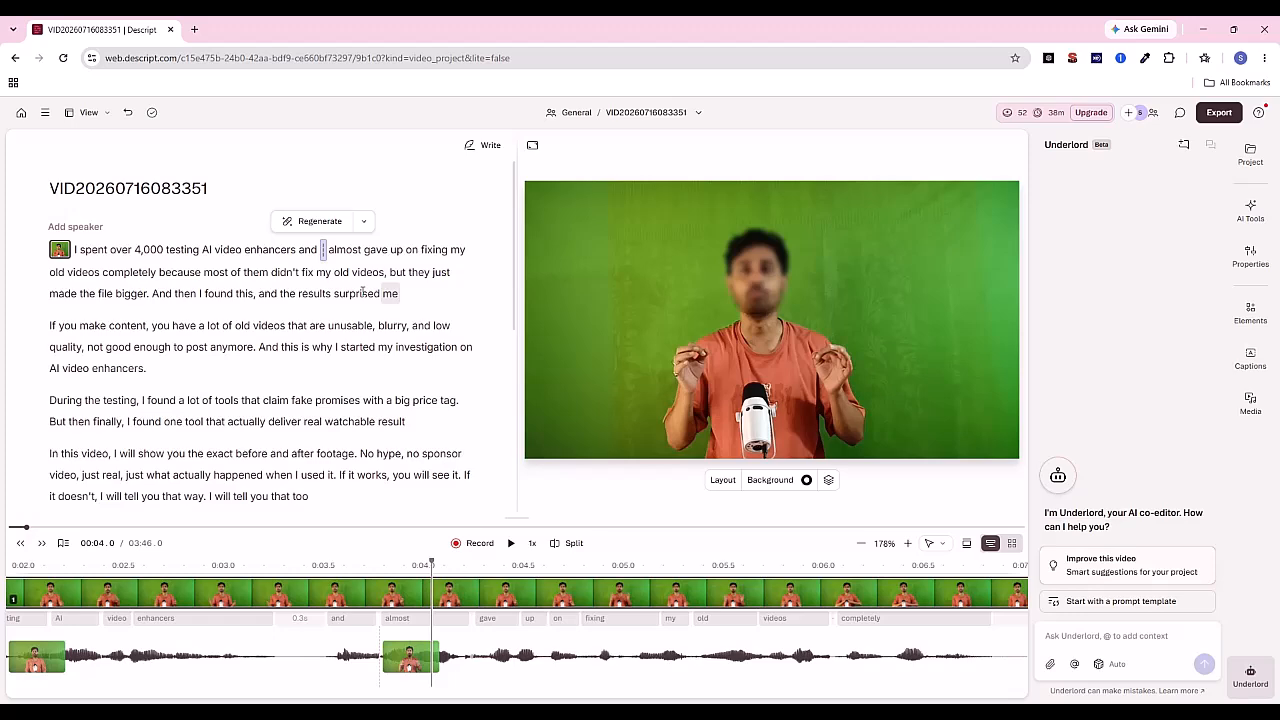
- Delete "During the testing," from the start of the third transcript paragraph, keeping the rest as its own paragraph
{"action": "double_click", "coordinate": [128, 400]}
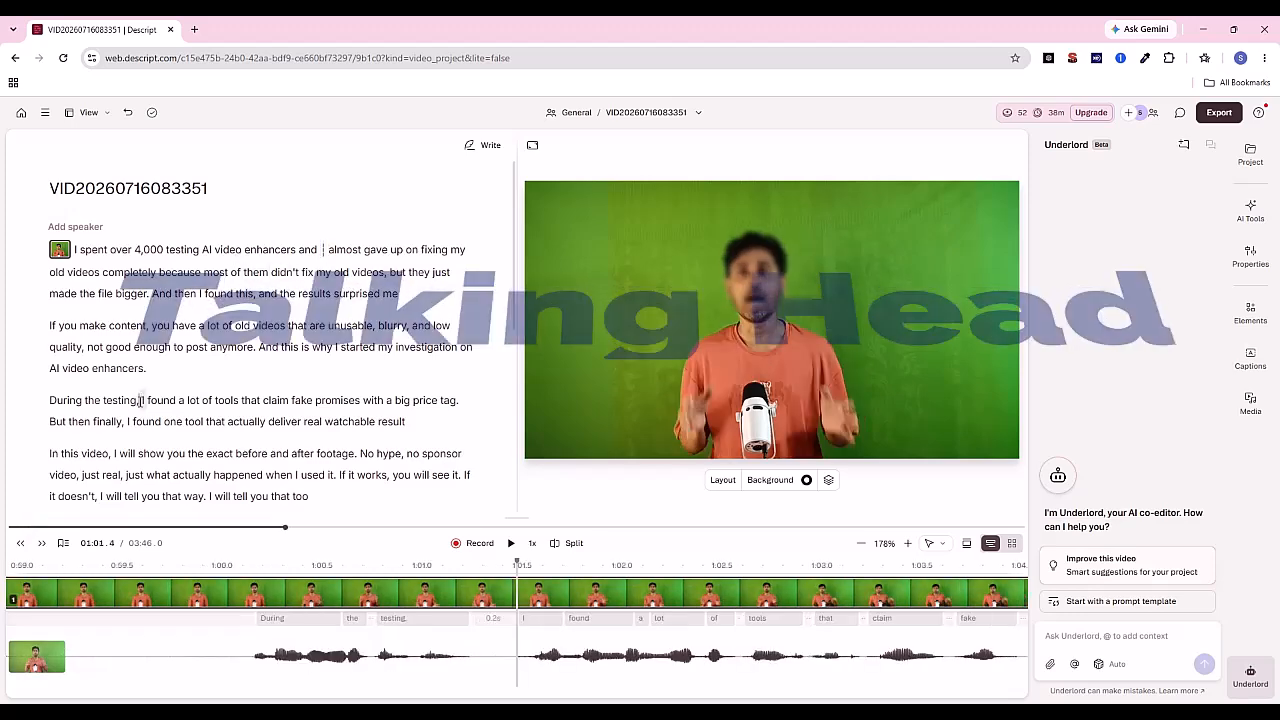
{"action": "left_click_drag", "start_coordinate": [99, 400], "coordinate": [63, 401]}
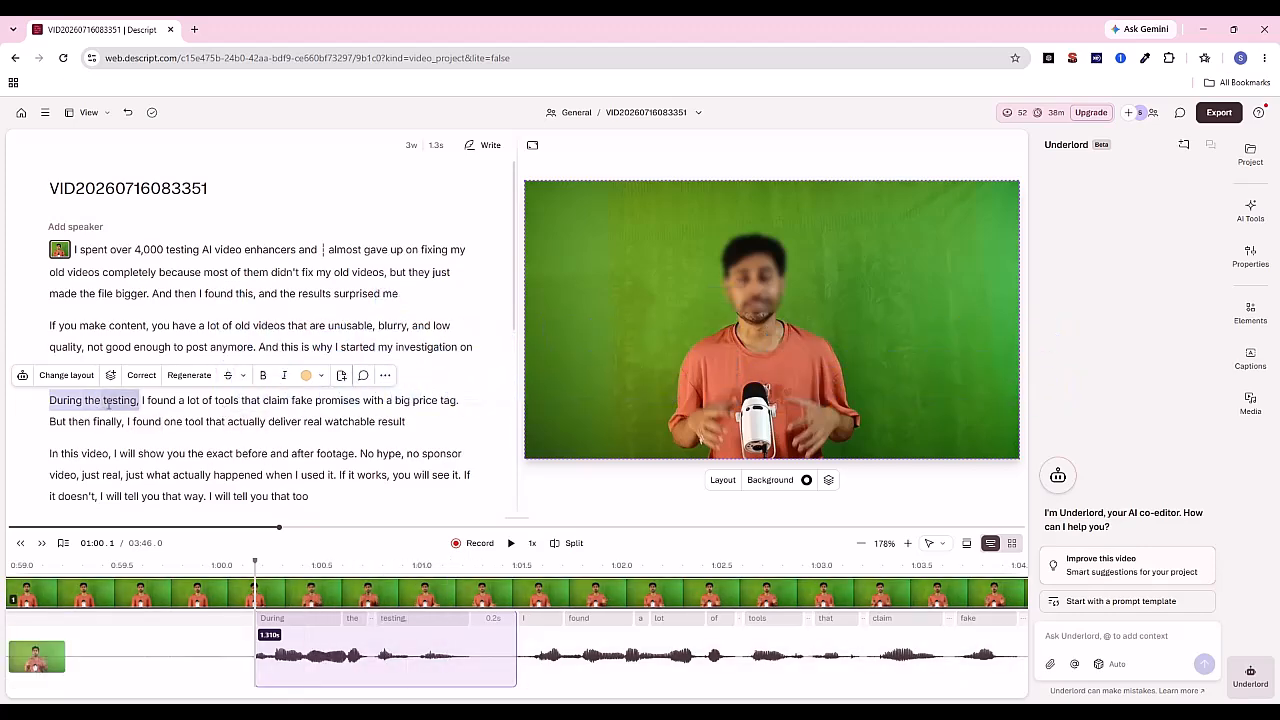
{"action": "key", "text": "BackSpace"}
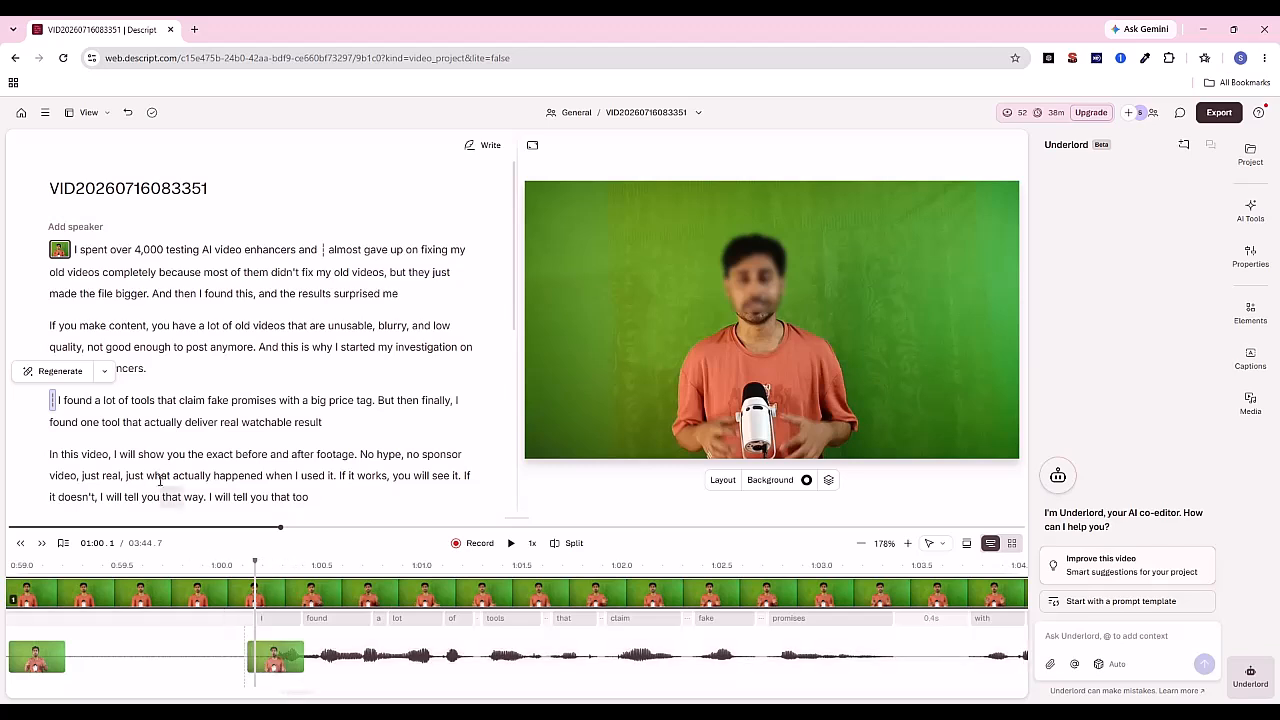
{"action": "key", "text": "BackSpace"}
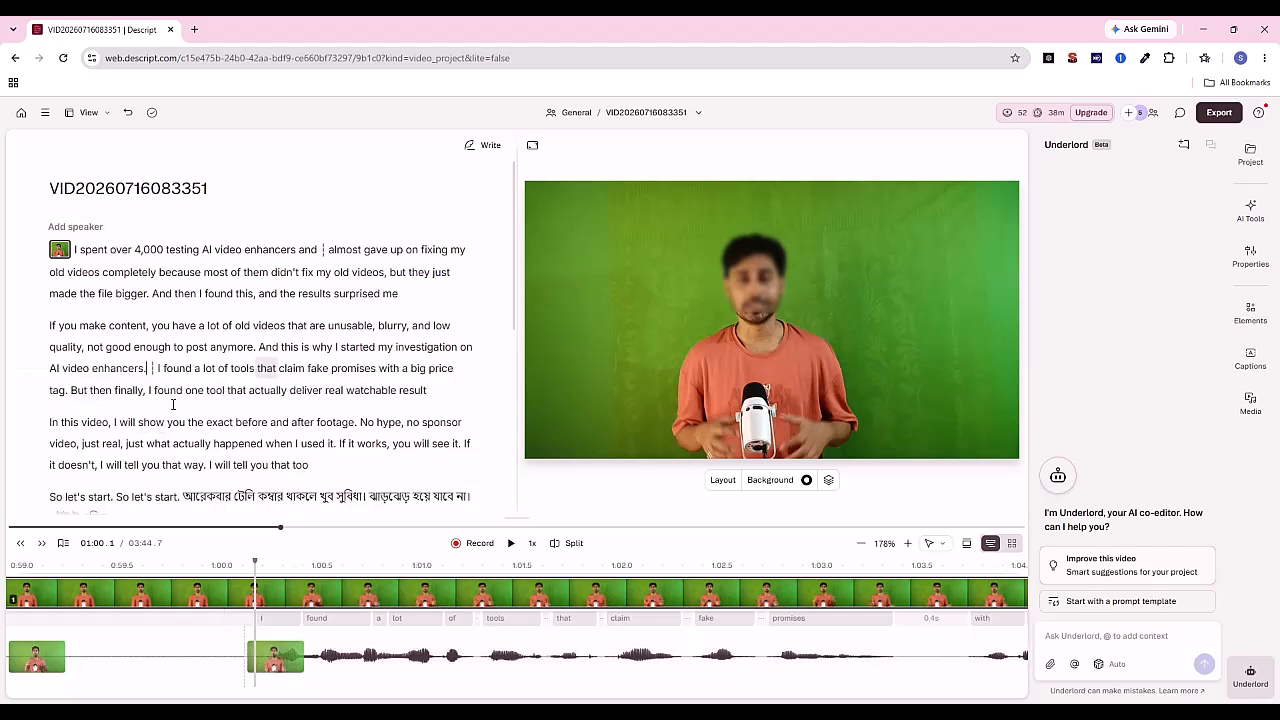
{"action": "key", "text": "Return"}
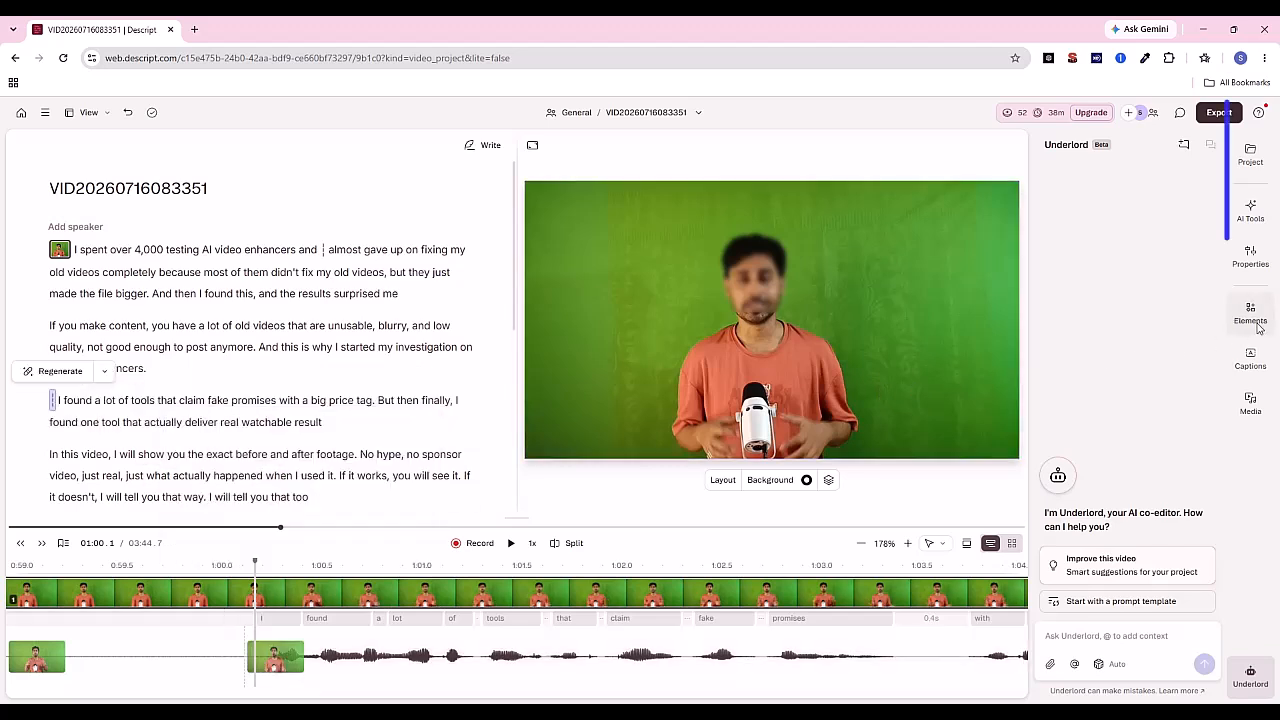
- Browse the available AI tools and apply Eye Contact to the talking-head clip
{"action": "left_click", "coordinate": [1252, 210]}
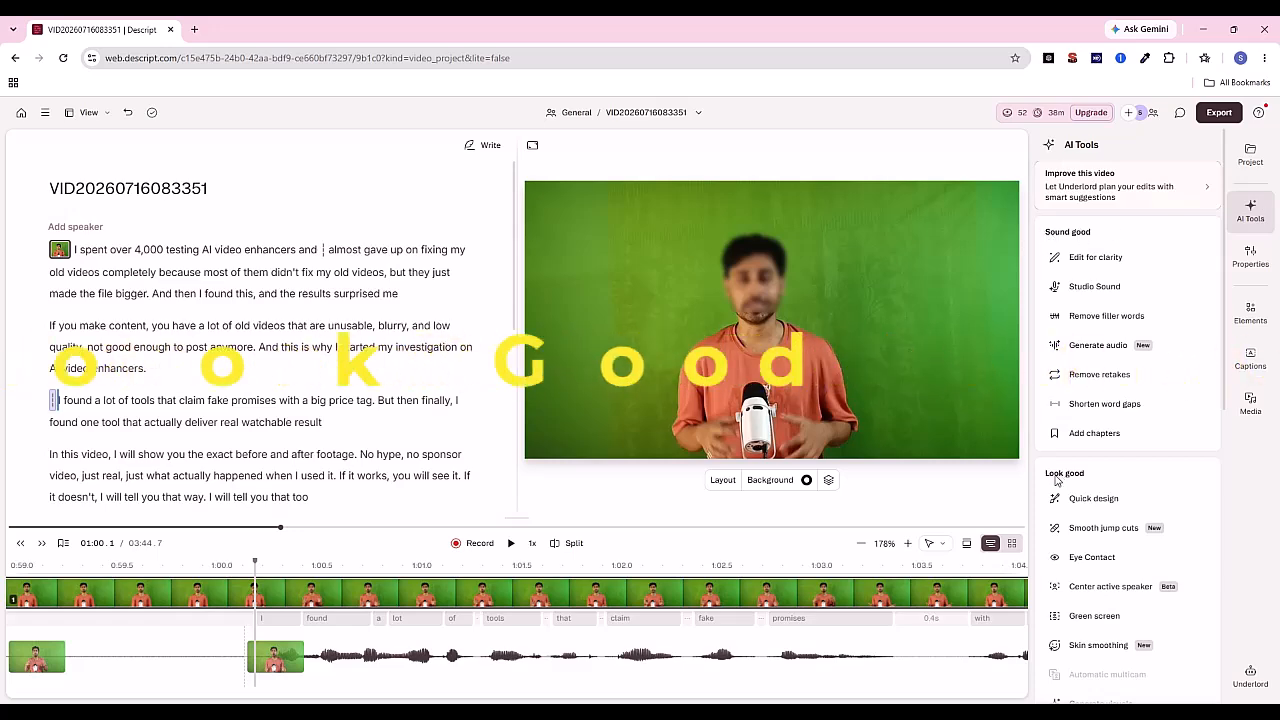
{"action": "scroll", "coordinate": [1071, 486], "scroll_direction": "down", "scroll_amount": 4}
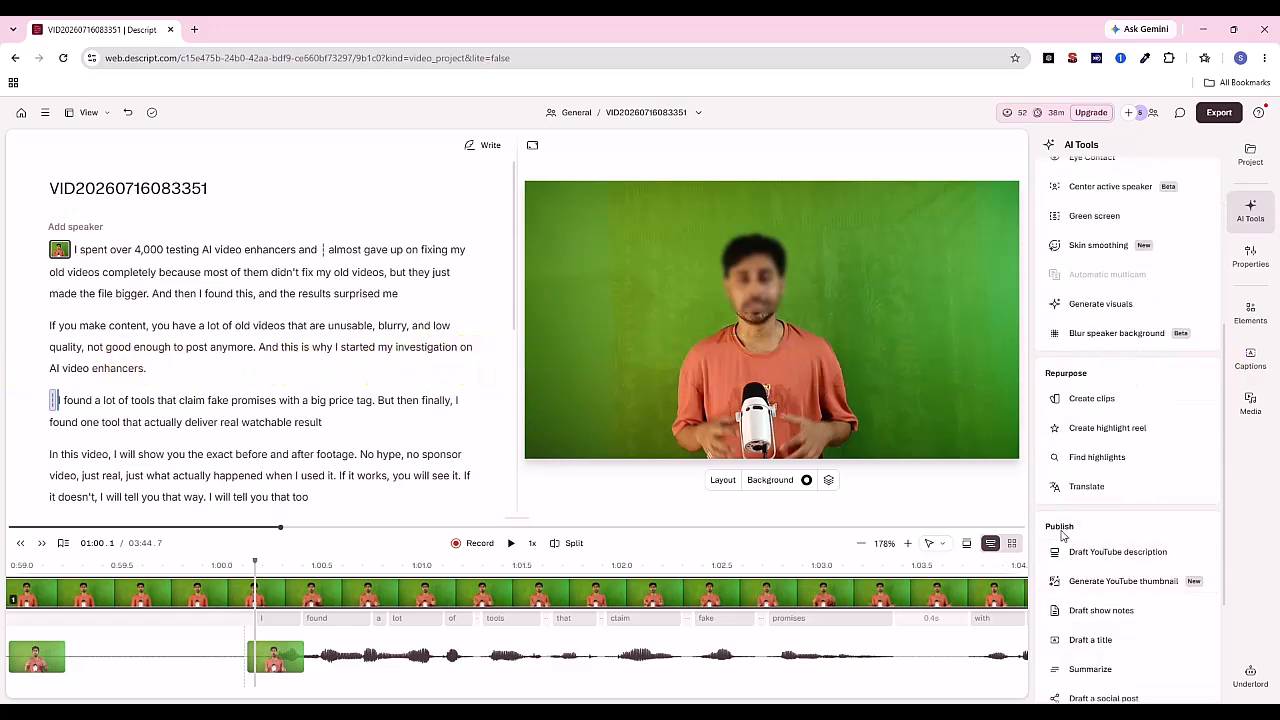
{"action": "scroll", "coordinate": [1060, 536], "scroll_direction": "down", "scroll_amount": 2}
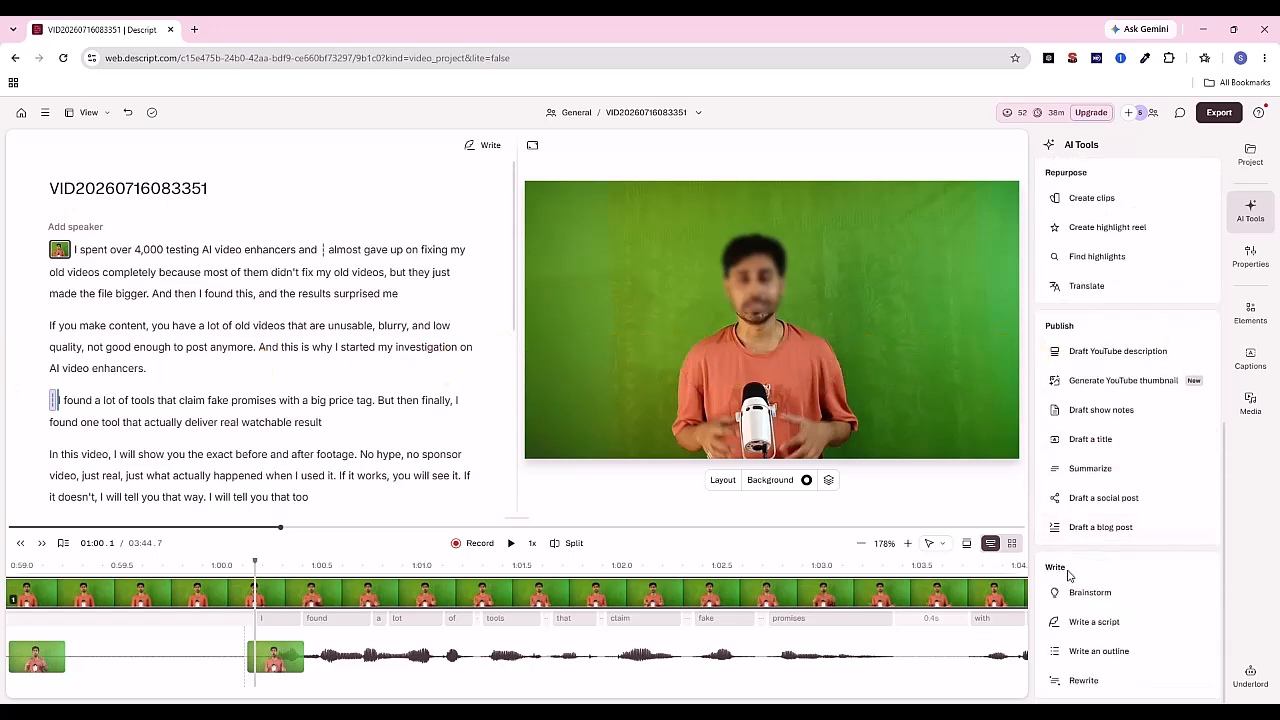
{"action": "scroll", "coordinate": [1066, 577], "scroll_direction": "up", "scroll_amount": 6}
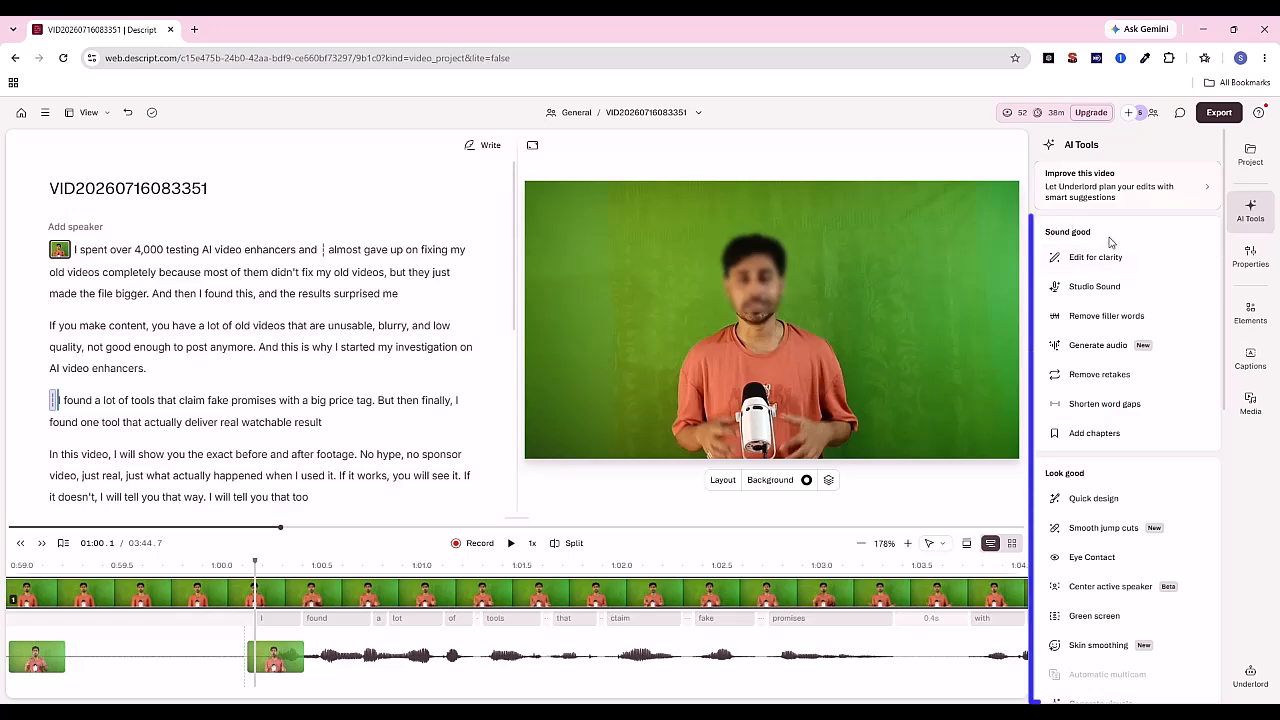
{"action": "left_click", "coordinate": [210, 566]}
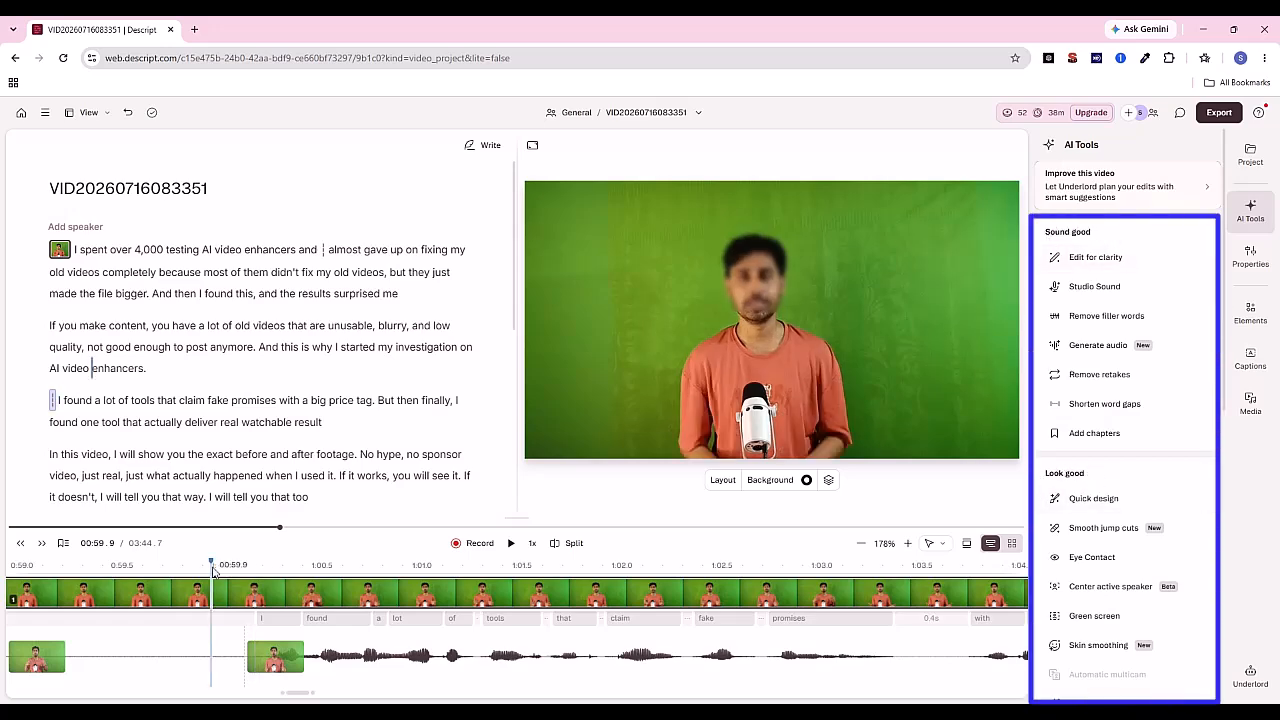
{"action": "left_click", "coordinate": [157, 568]}
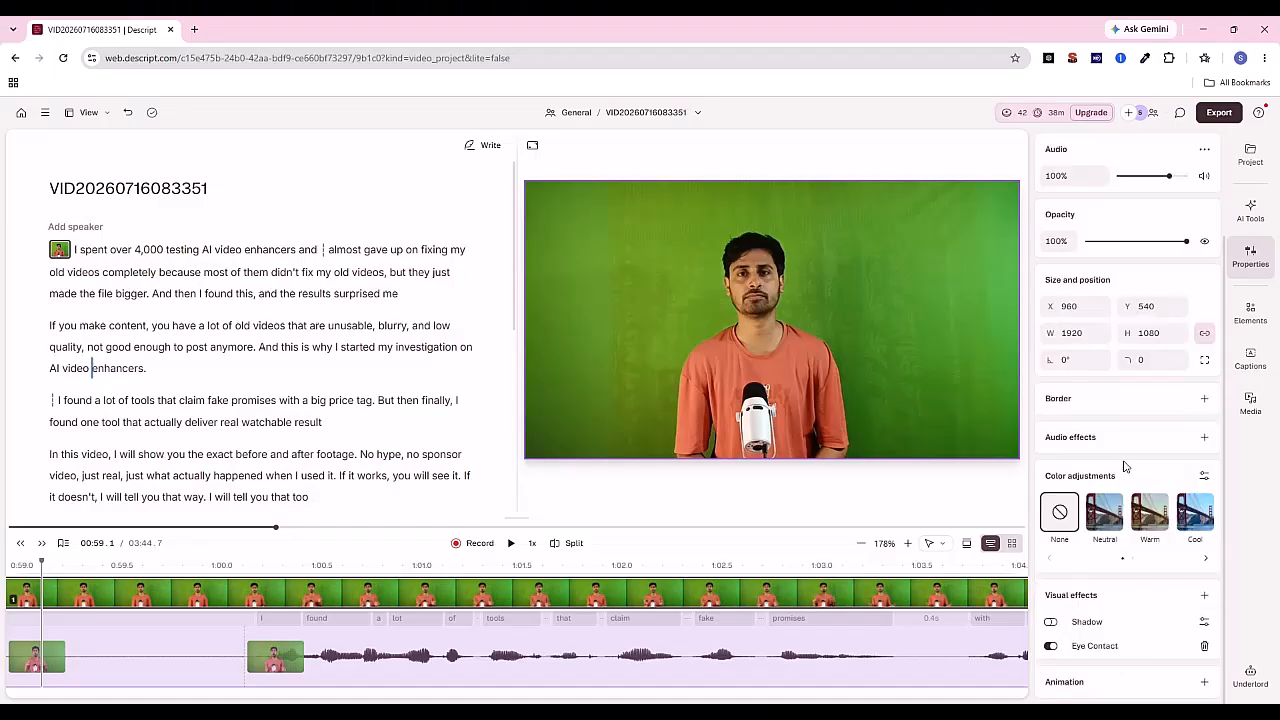
- Play a short section around the start of the third paragraph to check the speaker's corrected eye contact
{"action": "left_click", "coordinate": [1255, 218]}
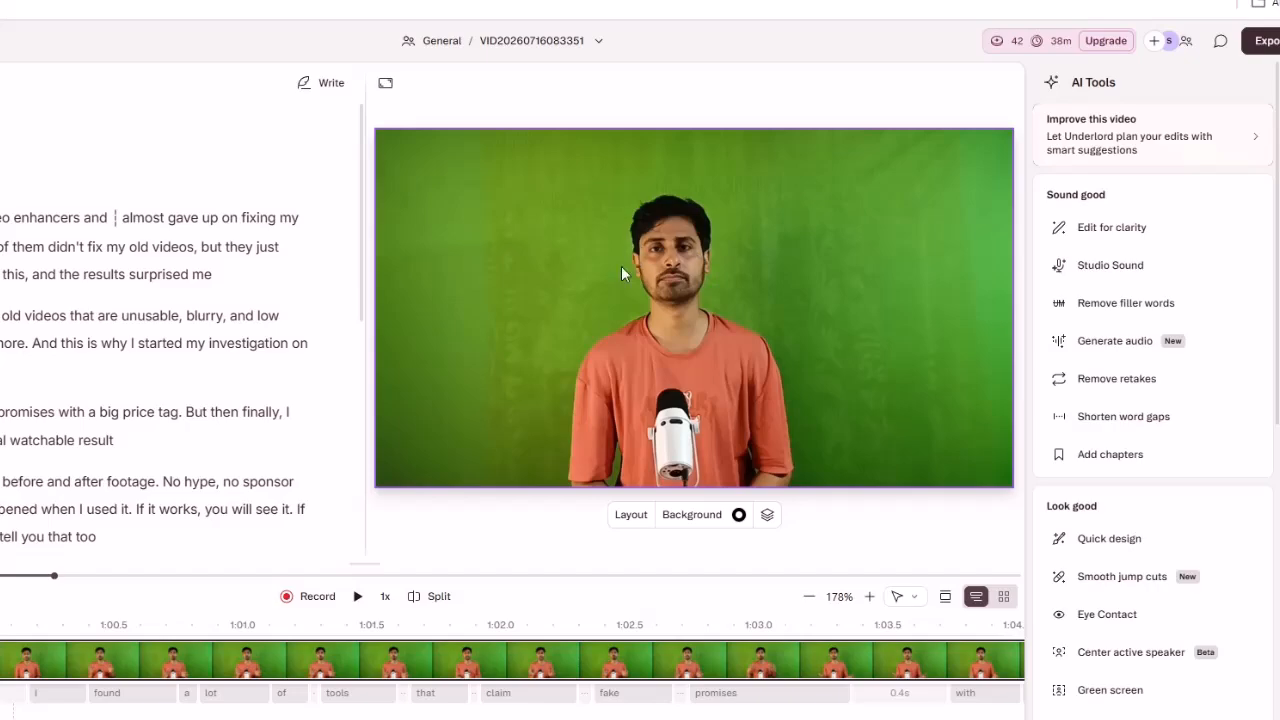
{"action": "left_click", "coordinate": [358, 597]}
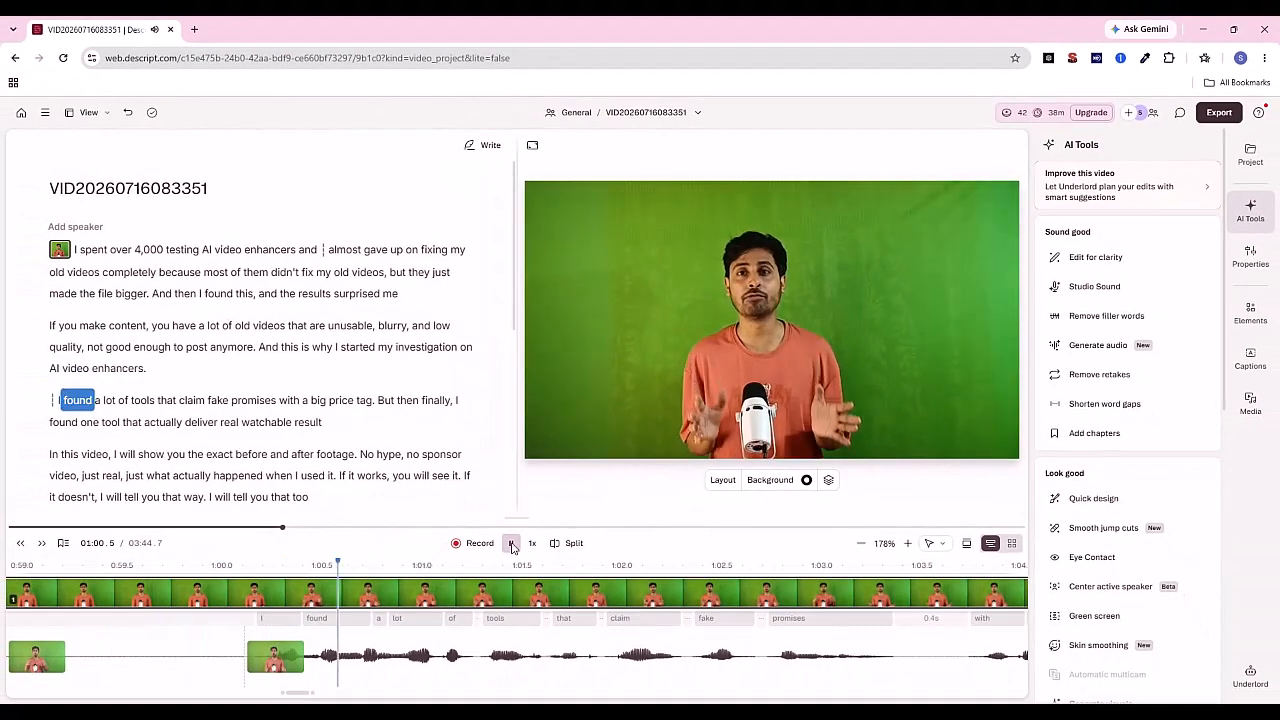
{"action": "left_click", "coordinate": [511, 543]}
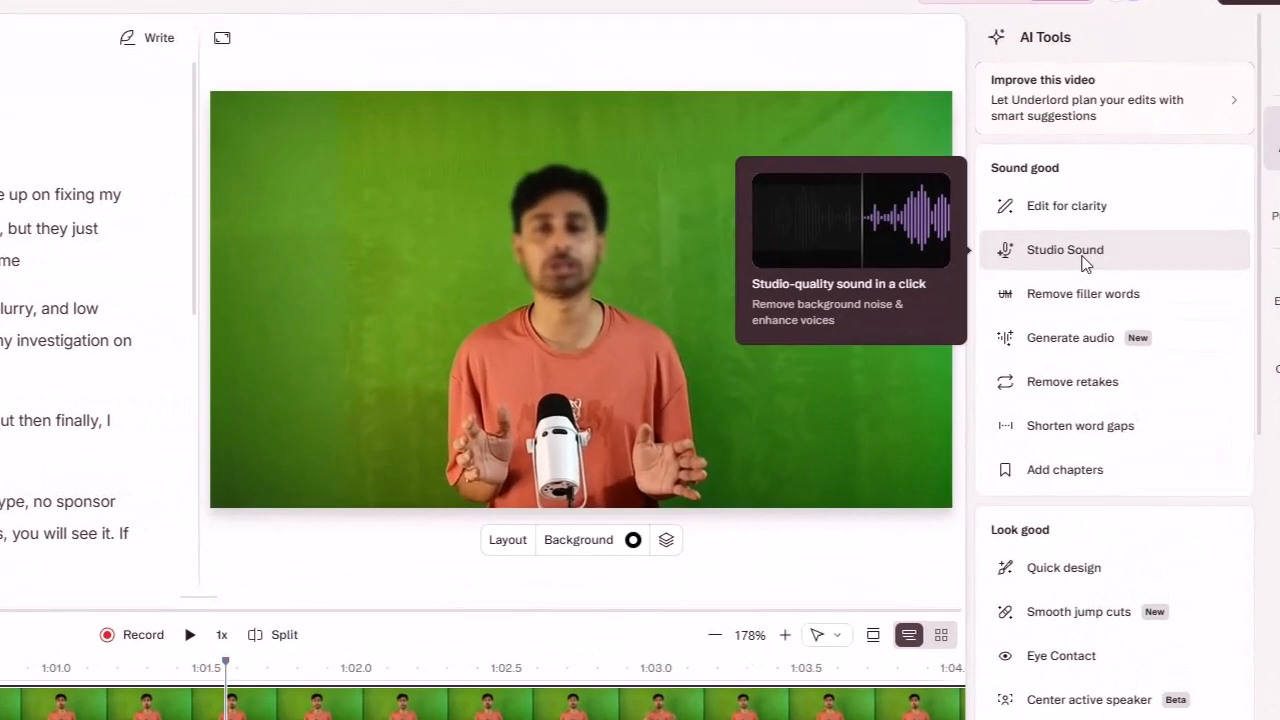
- Apply Studio Sound to the clip's audio and check its intensity setting
{"action": "left_click", "coordinate": [1087, 255]}
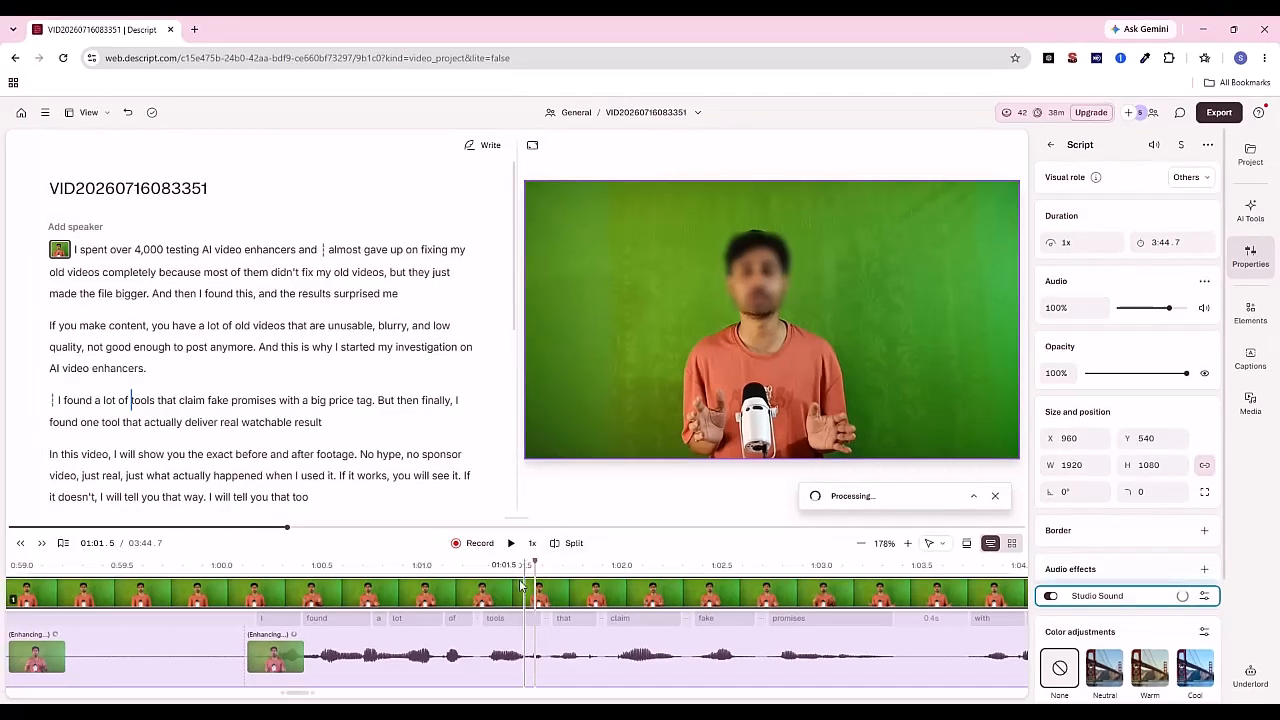
{"action": "left_click", "coordinate": [567, 572]}
{"action": "mouse_move", "coordinate": [1026, 115]}
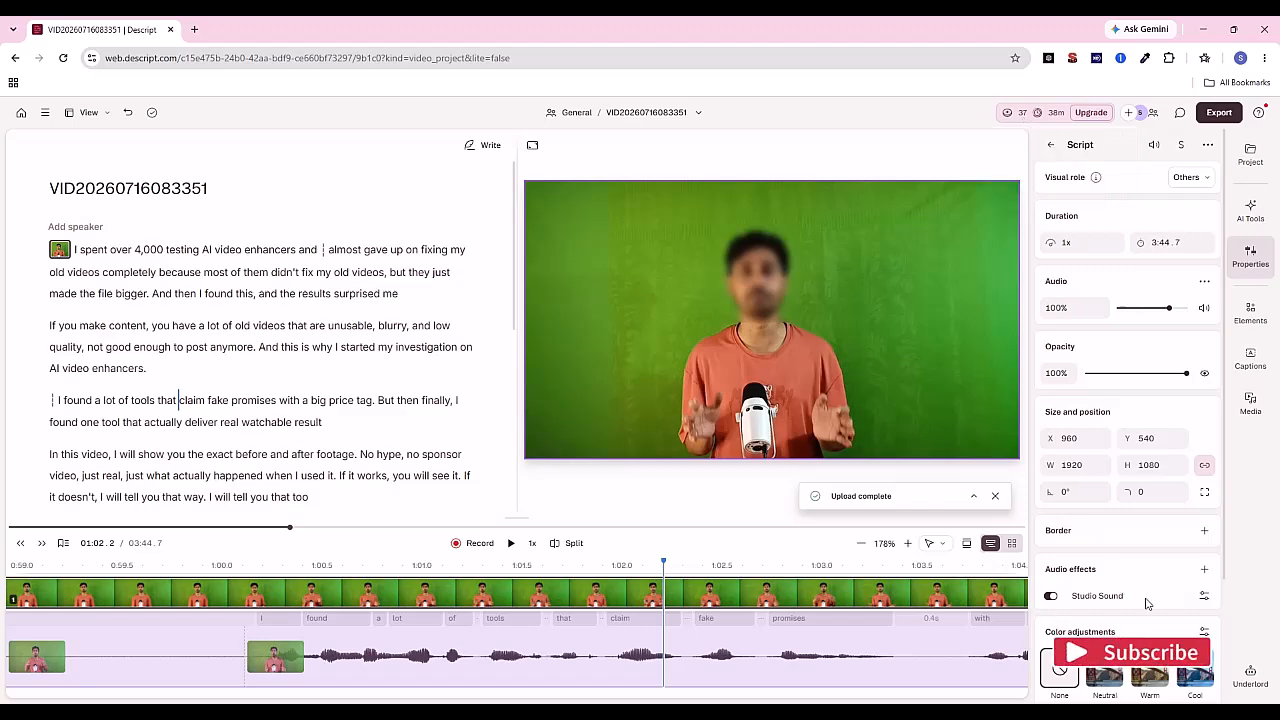
{"action": "left_click", "coordinate": [1204, 596]}
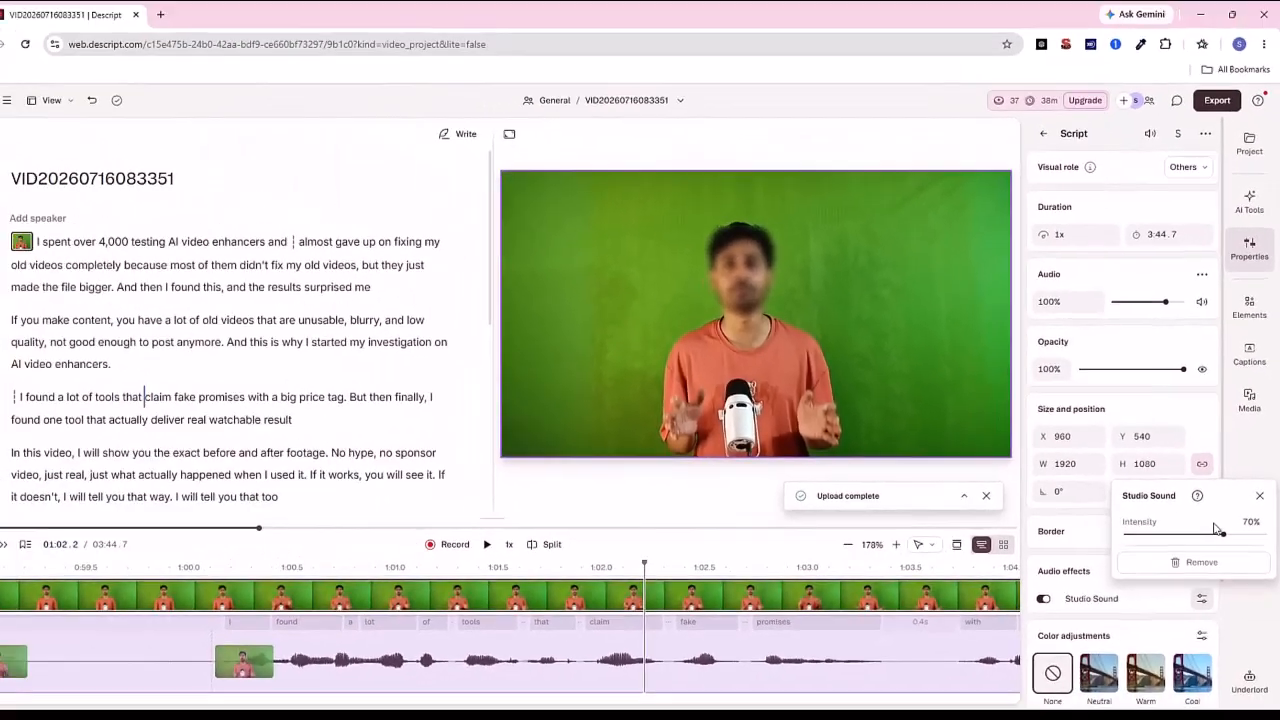
{"action": "left_click", "coordinate": [998, 515]}
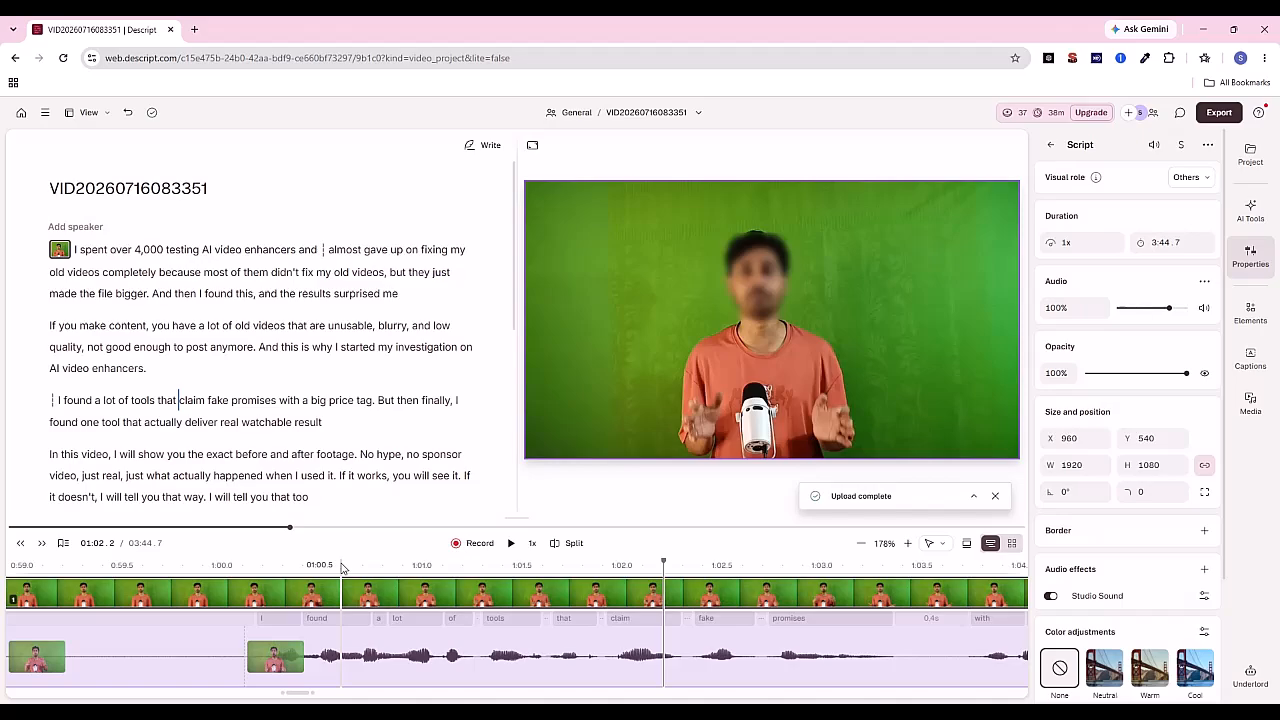
- Play the clip from about 1:00.5 to hear the enhanced audio and dismiss the upload notification
{"action": "left_click", "coordinate": [341, 568]}
{"action": "left_click", "coordinate": [511, 543]}
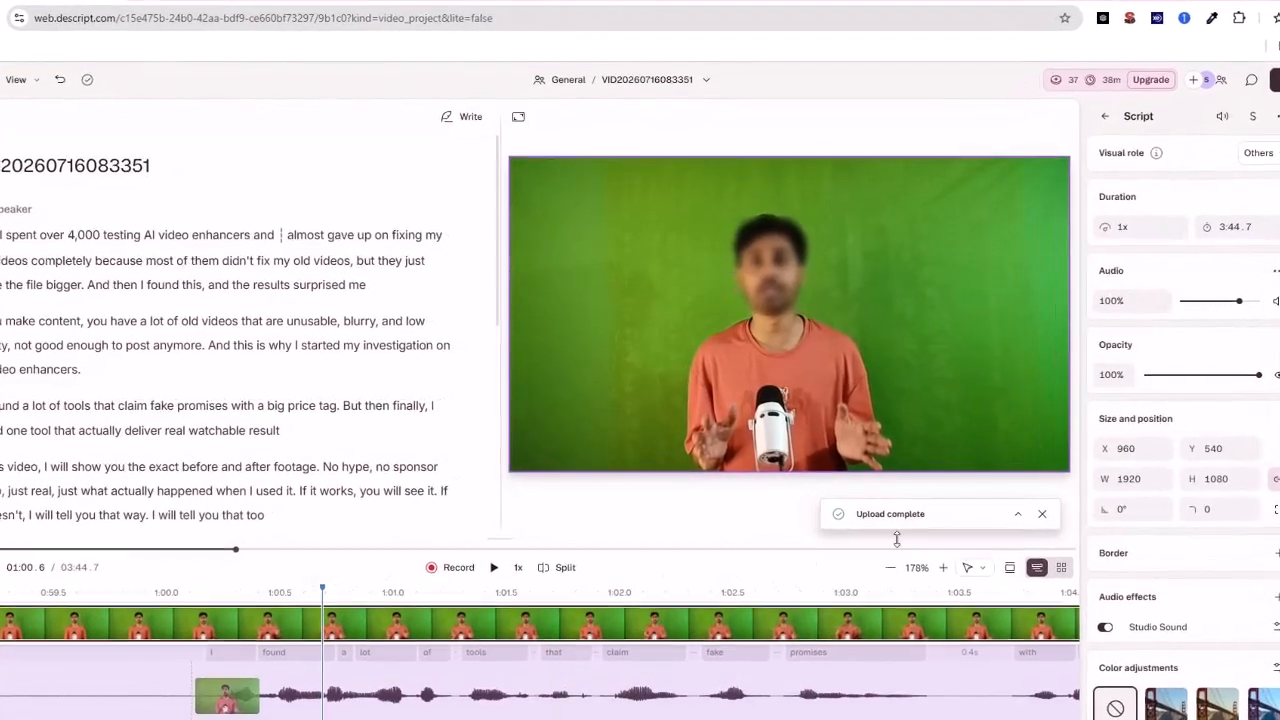
{"action": "left_click", "coordinate": [1052, 517]}
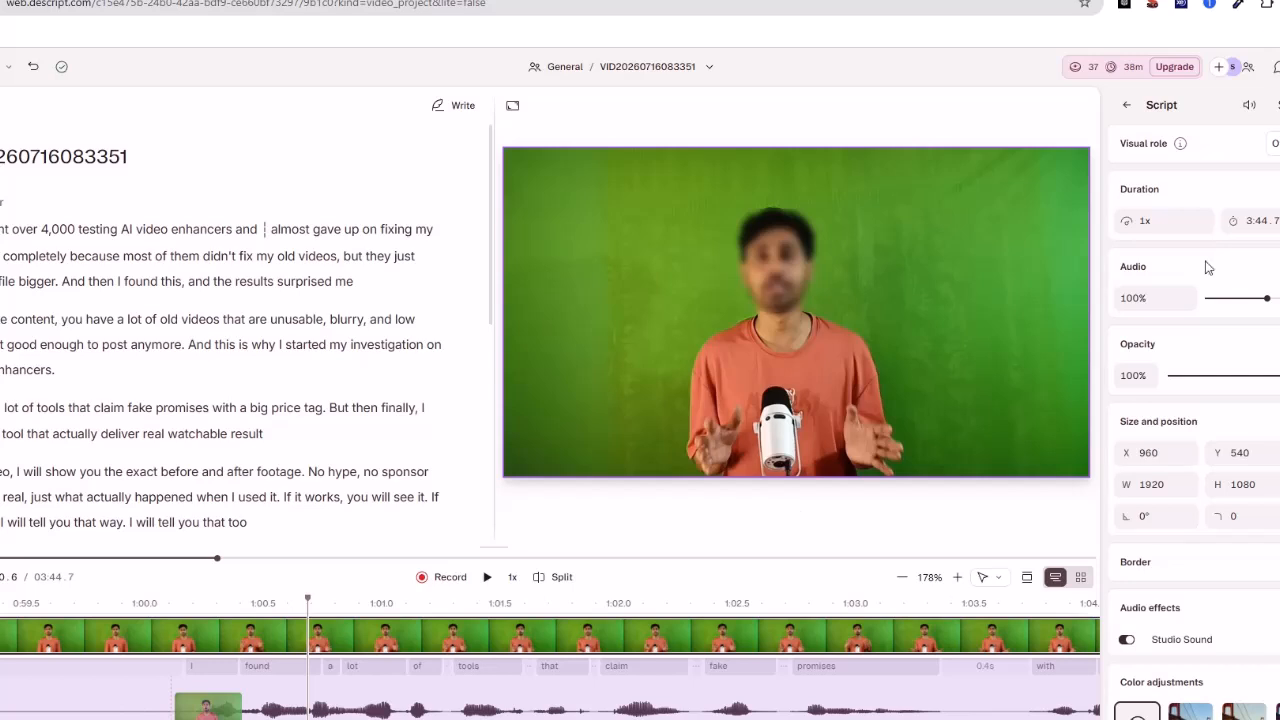
- Mute the script clip's audio and move the playhead within the third paragraph's section
{"action": "left_click", "coordinate": [1250, 105]}
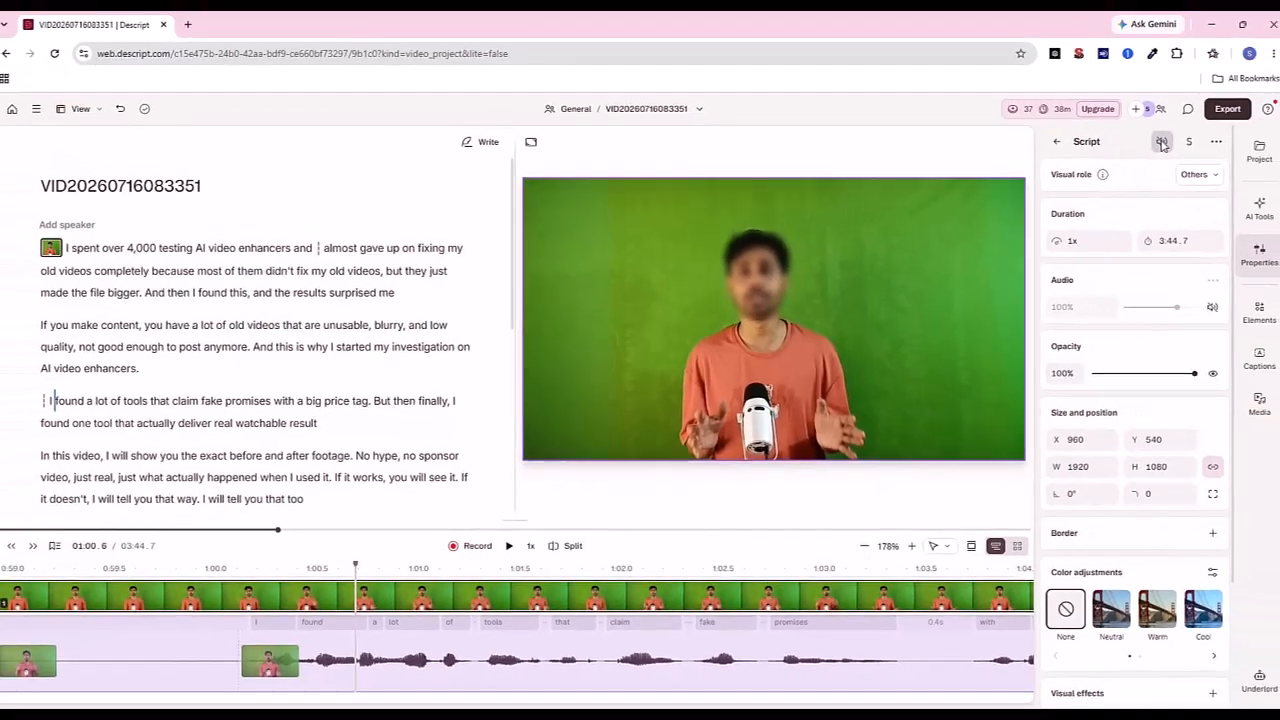
{"action": "left_click", "coordinate": [454, 567]}
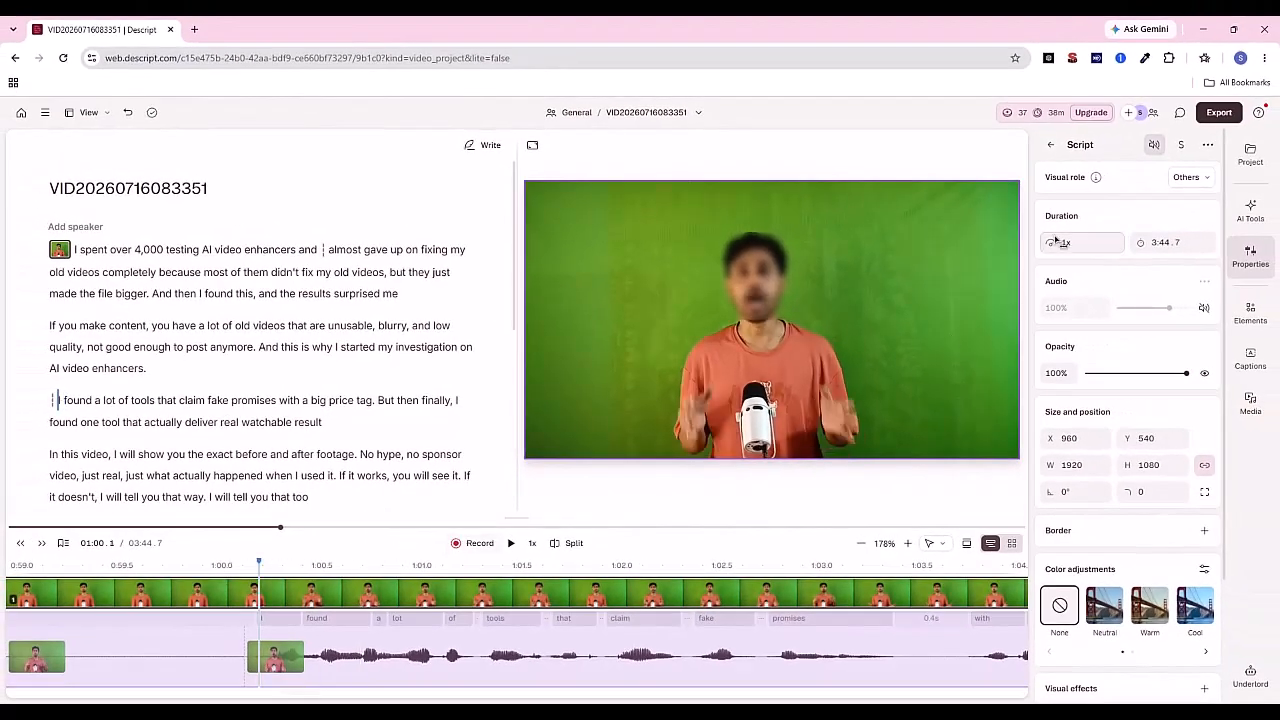
- Use Remove filler words to check the composition for filler words
{"action": "left_click", "coordinate": [1250, 210]}
{"action": "mouse_move", "coordinate": [1073, 318]}
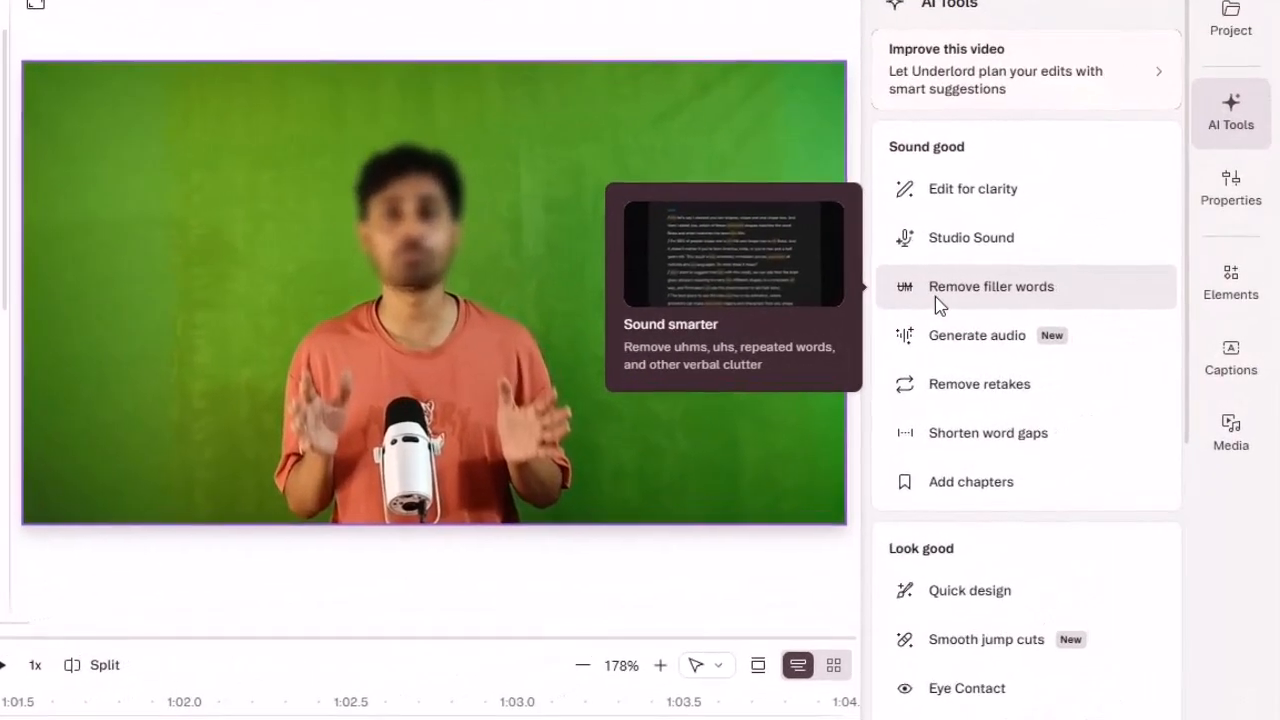
{"action": "left_click", "coordinate": [935, 296]}
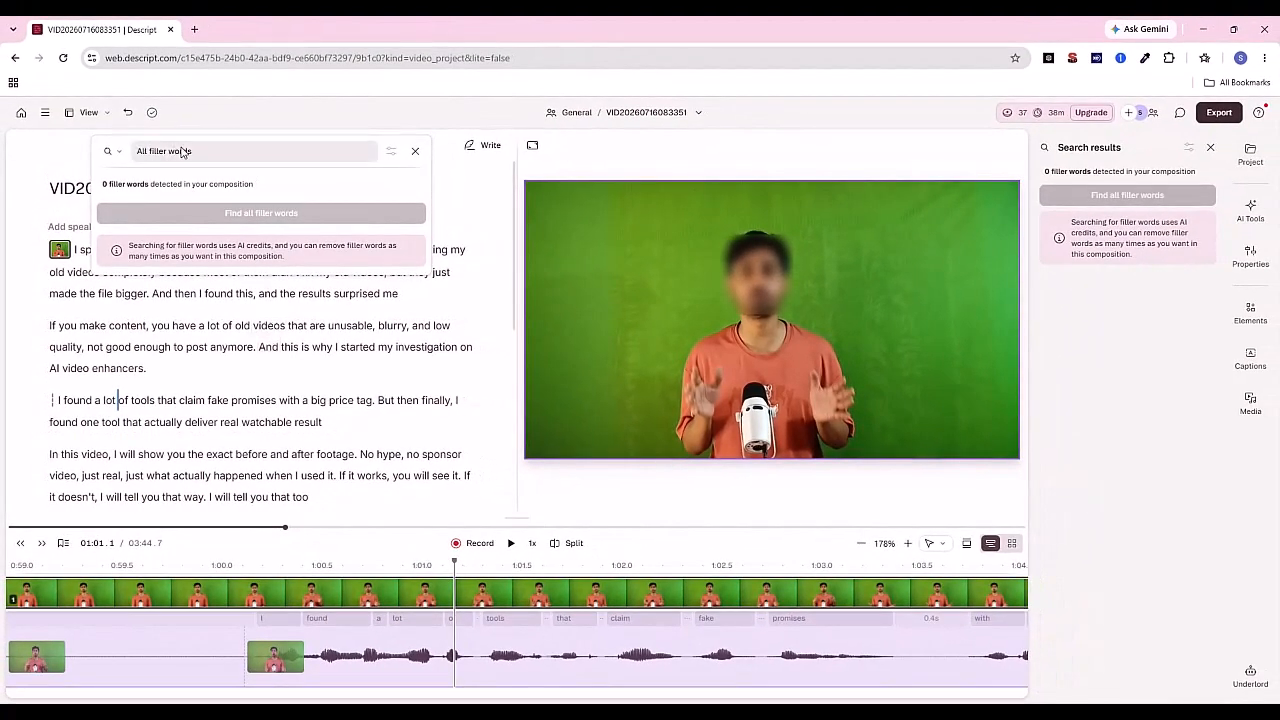
- Use Shorten word gaps to check for gaps of more than 3 s, view the comparison options, and close the search
{"action": "left_click", "coordinate": [1255, 207]}
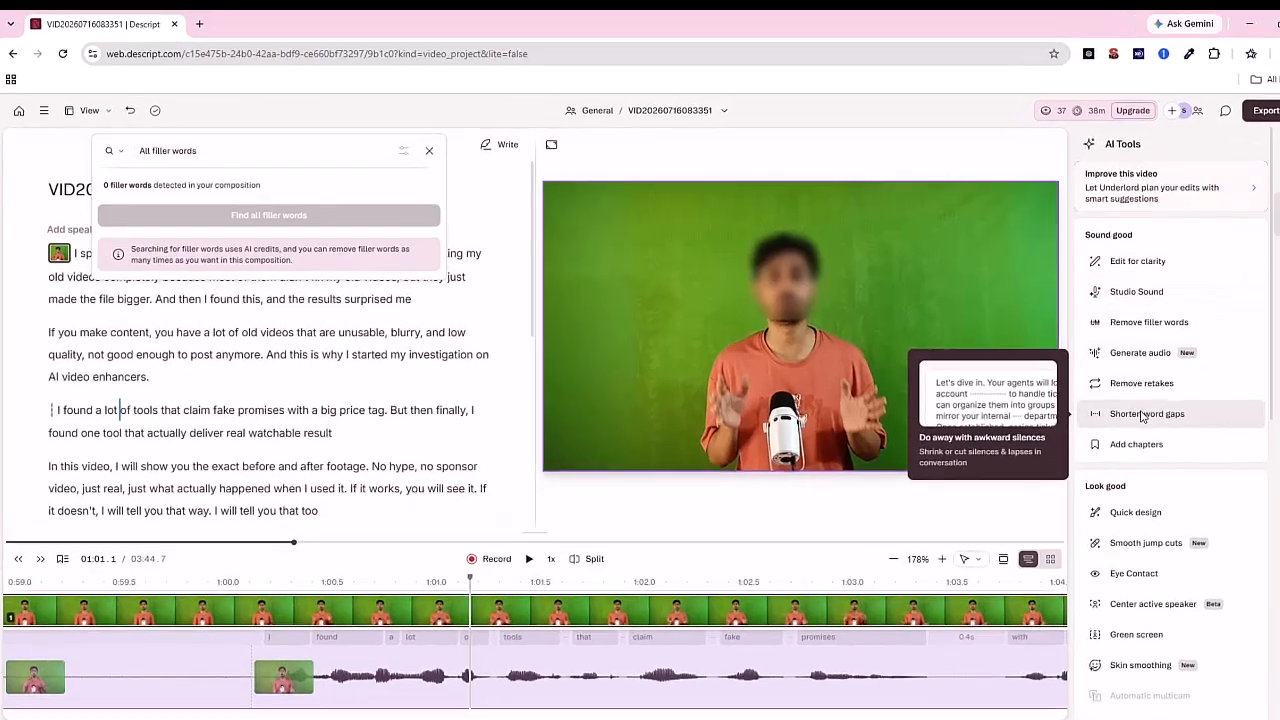
{"action": "left_click", "coordinate": [1143, 414]}
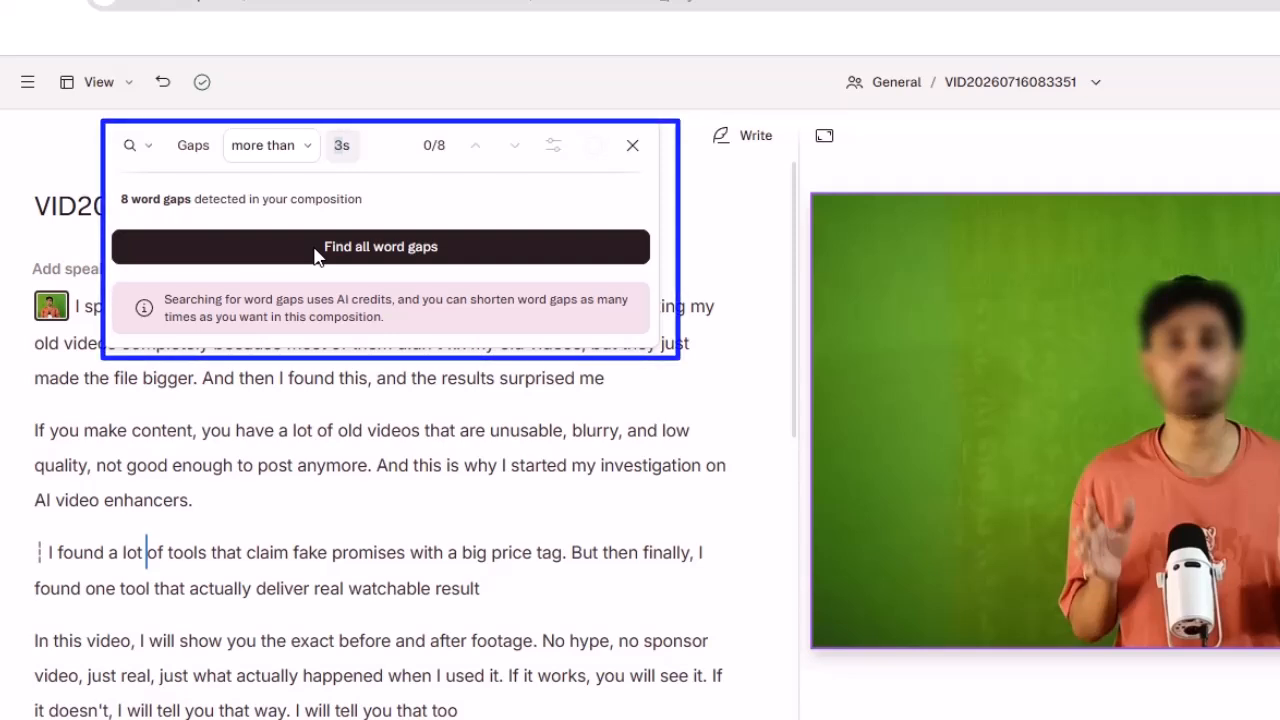
{"action": "left_click", "coordinate": [305, 151]}
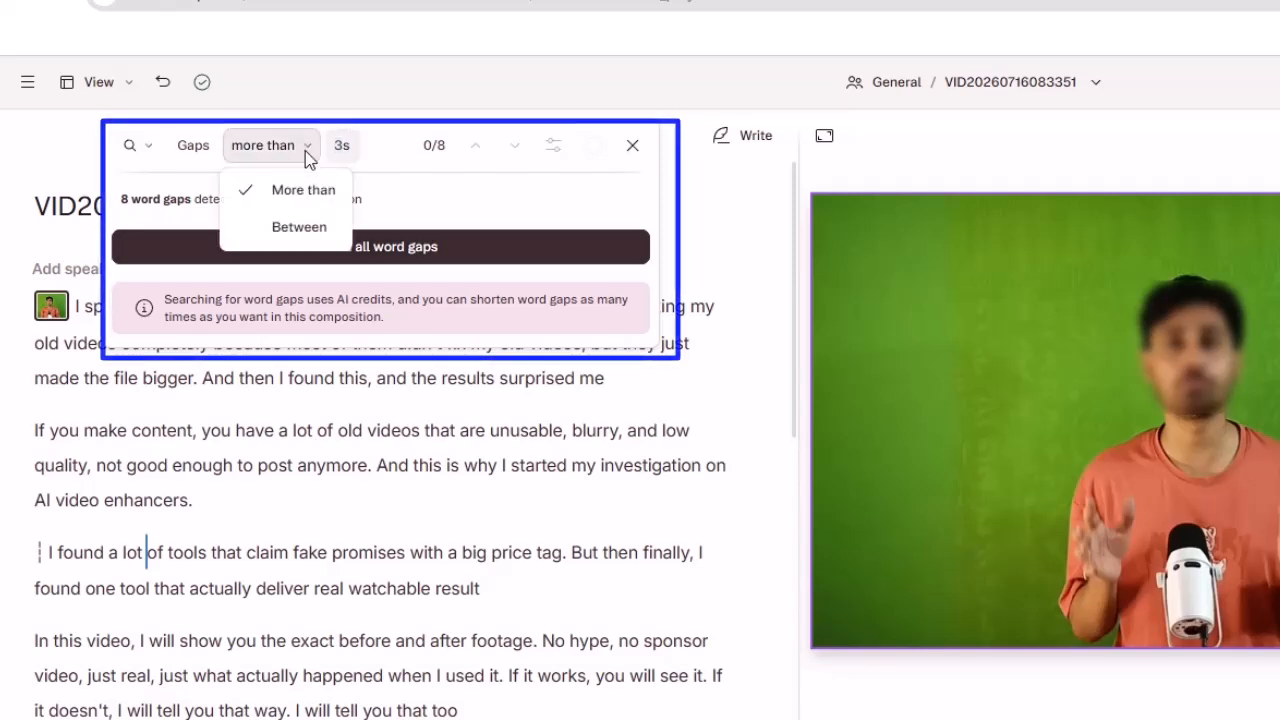
{"action": "left_click", "coordinate": [305, 151]}
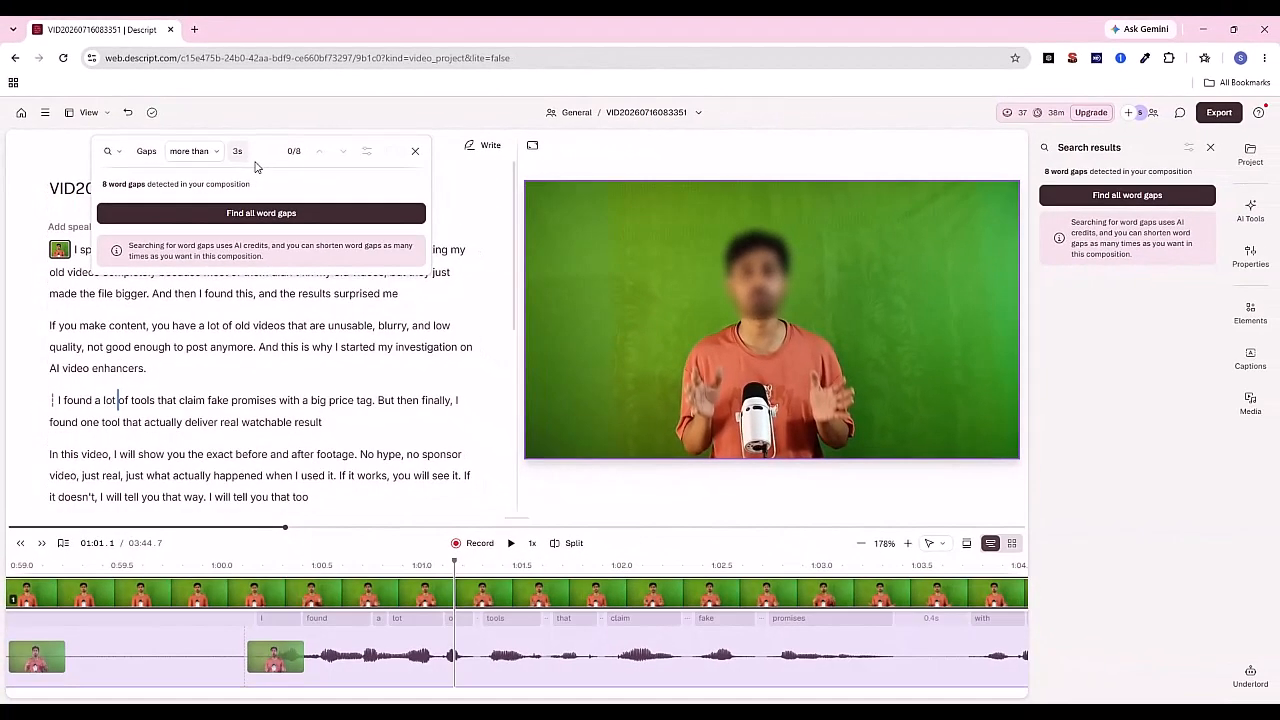
{"action": "left_click", "coordinate": [415, 151]}
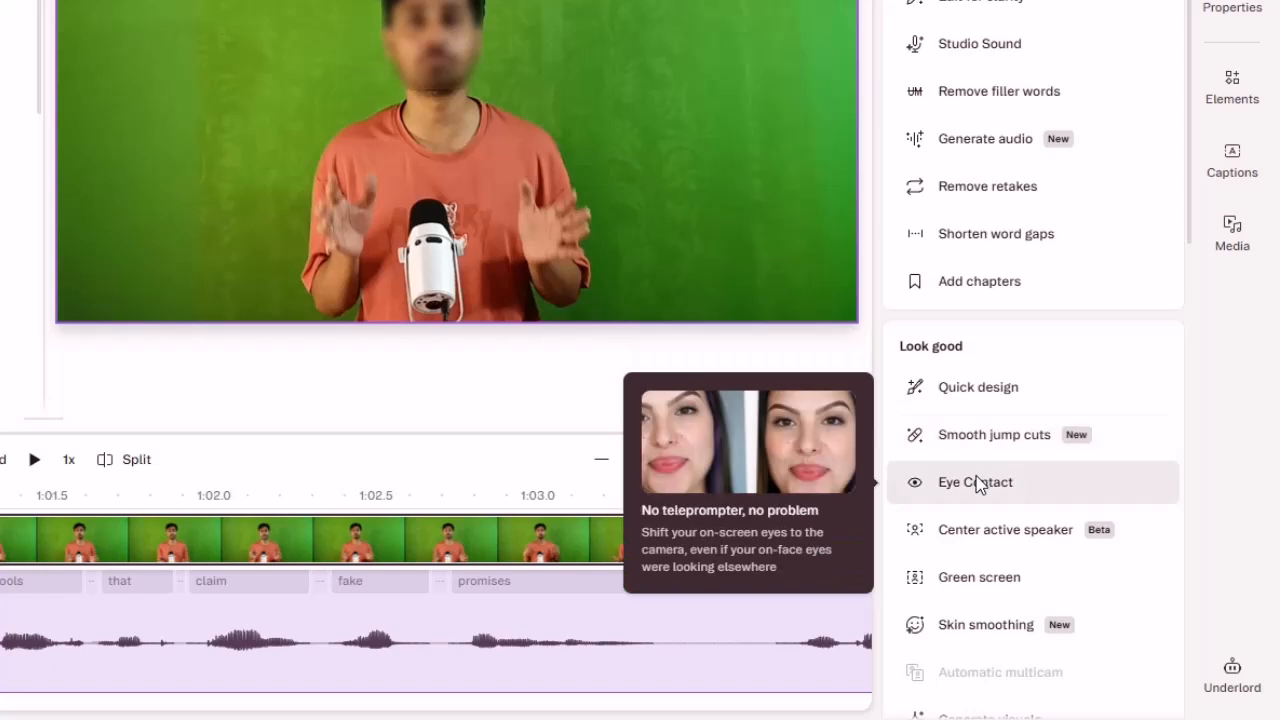
- Apply the Green screen AI tool to remove the speaker's background and review the clip's effect settings
{"action": "scroll", "coordinate": [974, 470], "scroll_direction": "down", "scroll_amount": 2}
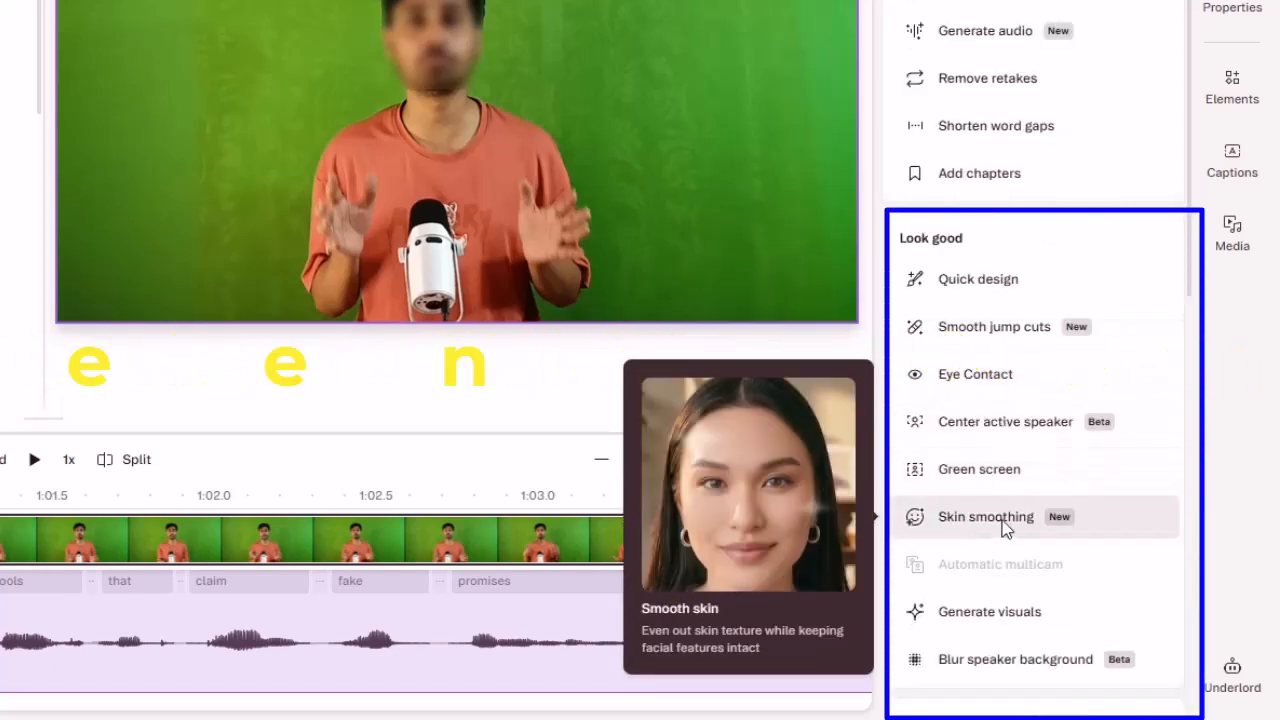
{"action": "scroll", "coordinate": [1000, 514], "scroll_direction": "down", "scroll_amount": 2}
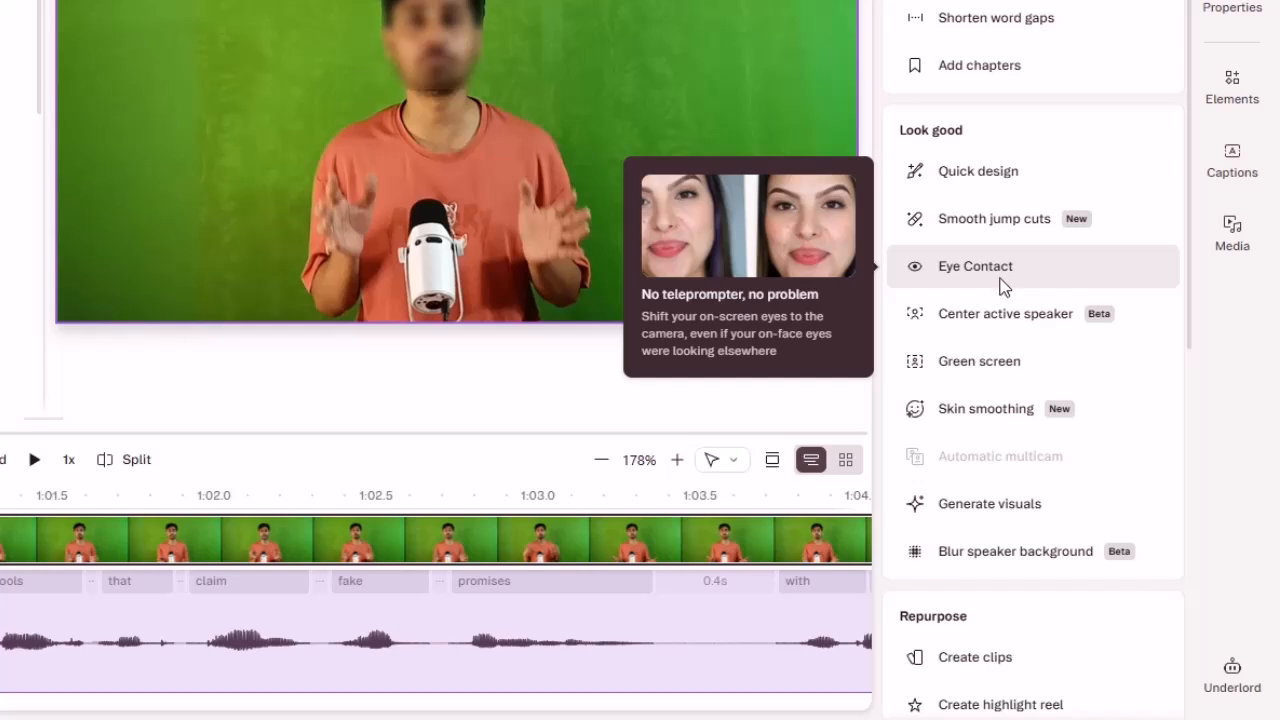
{"action": "left_click", "coordinate": [988, 365]}
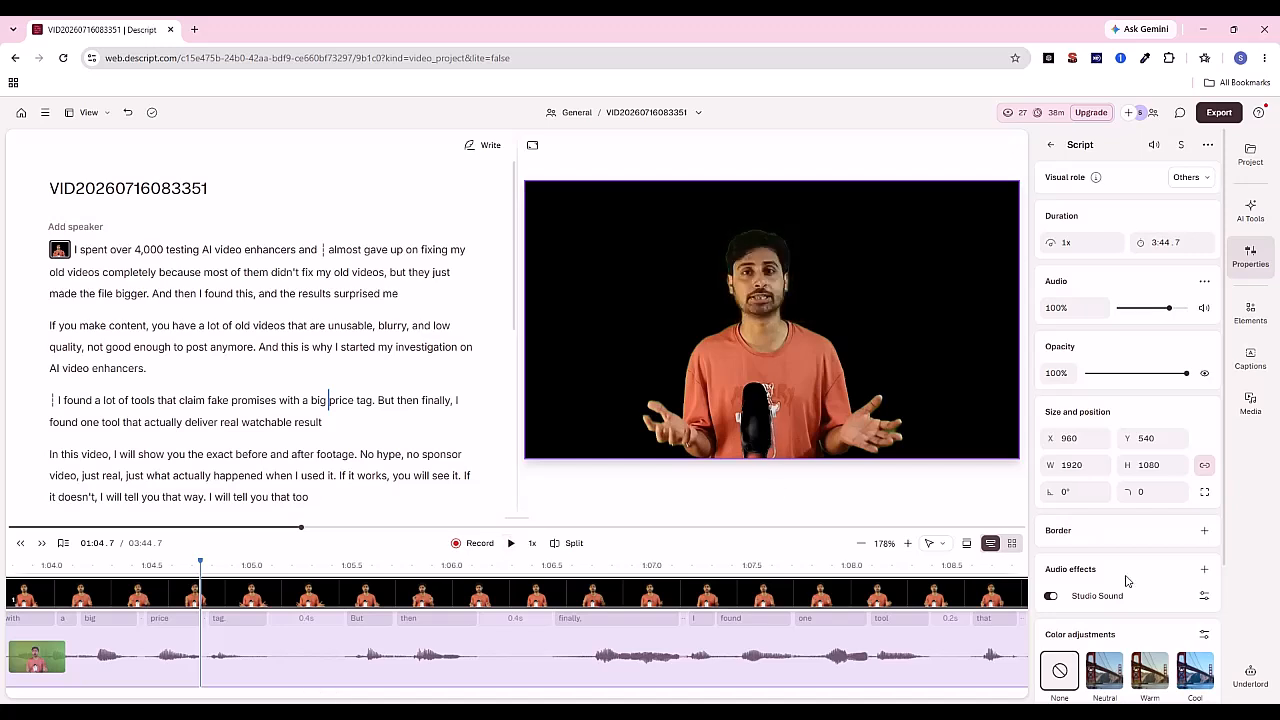
{"action": "scroll", "coordinate": [1116, 558], "scroll_direction": "down", "scroll_amount": 3}
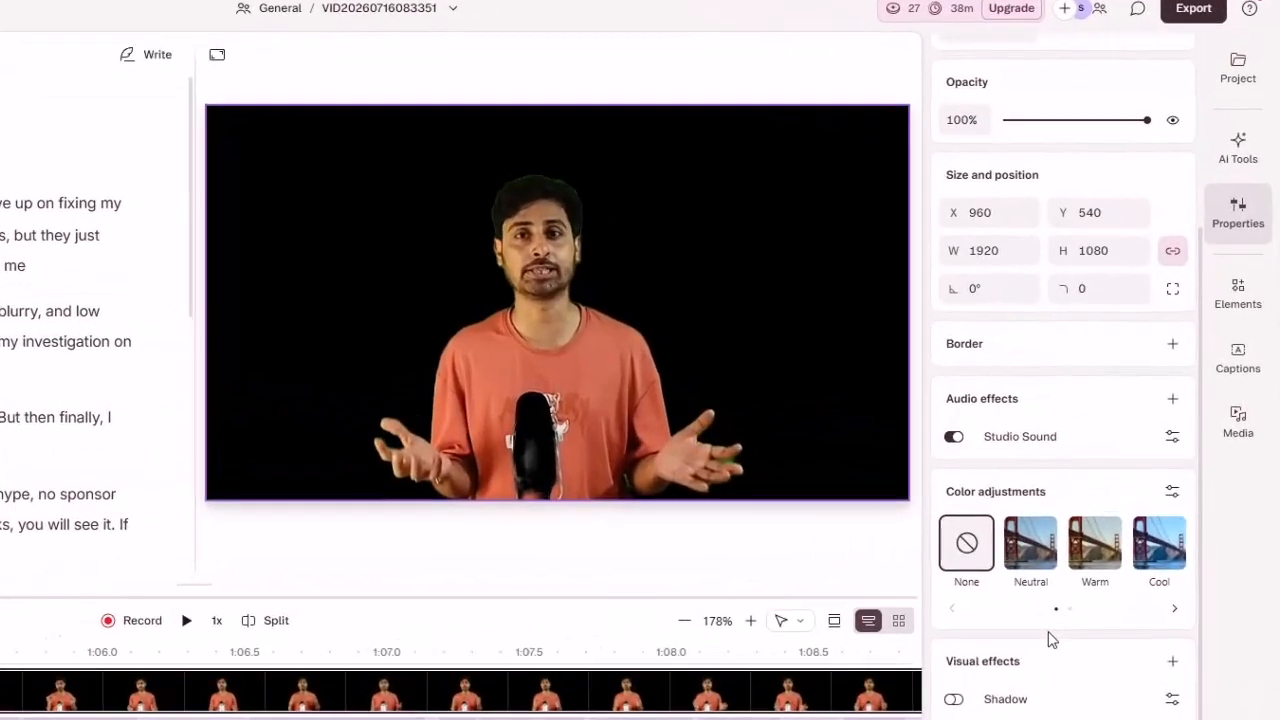
{"action": "scroll", "coordinate": [1050, 638], "scroll_direction": "up", "scroll_amount": 2}
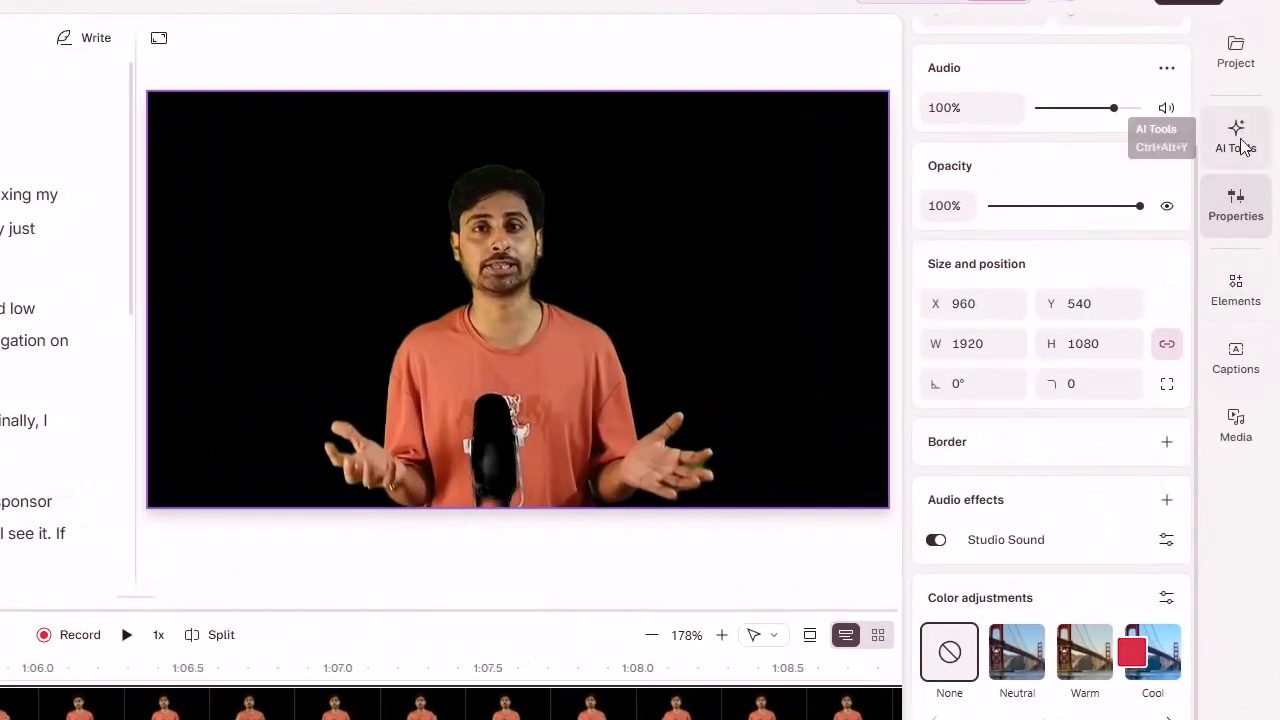
- Add the stock video "Aerial view of sea landscape north of Vancouver at sunset" and send it behind the speaker
{"action": "left_click", "coordinate": [1236, 426]}
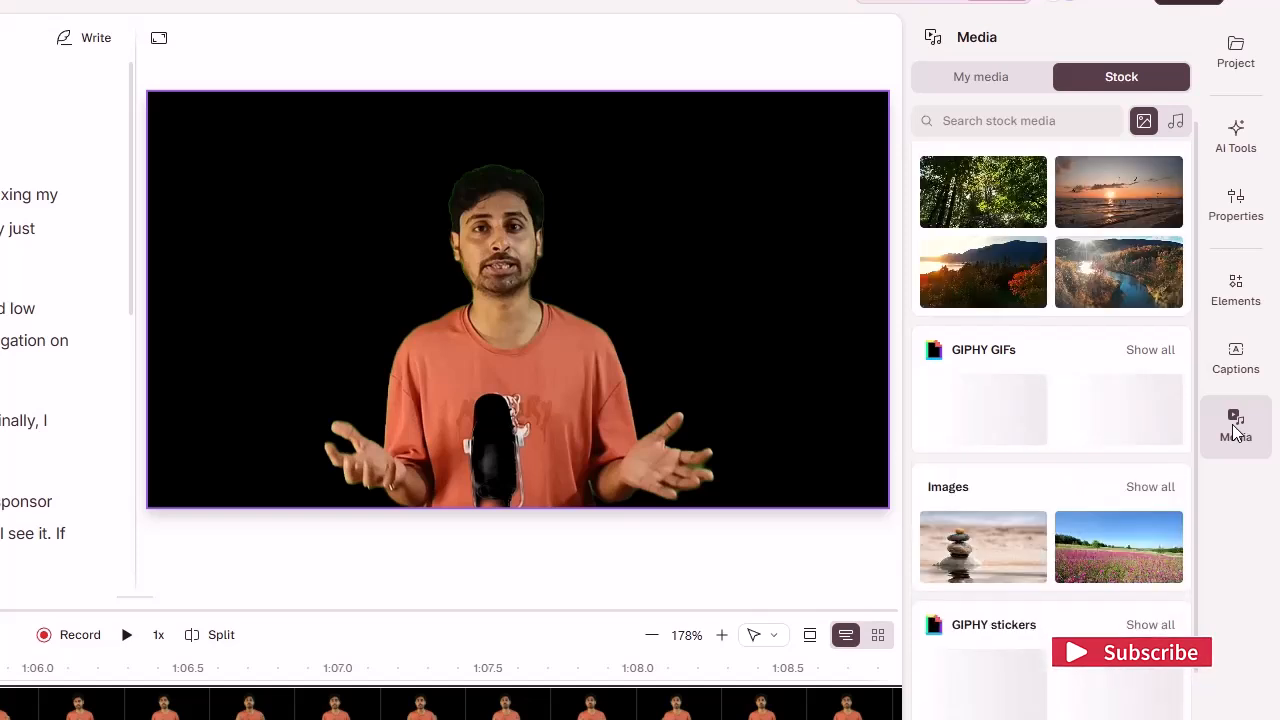
{"action": "left_click", "coordinate": [985, 272]}
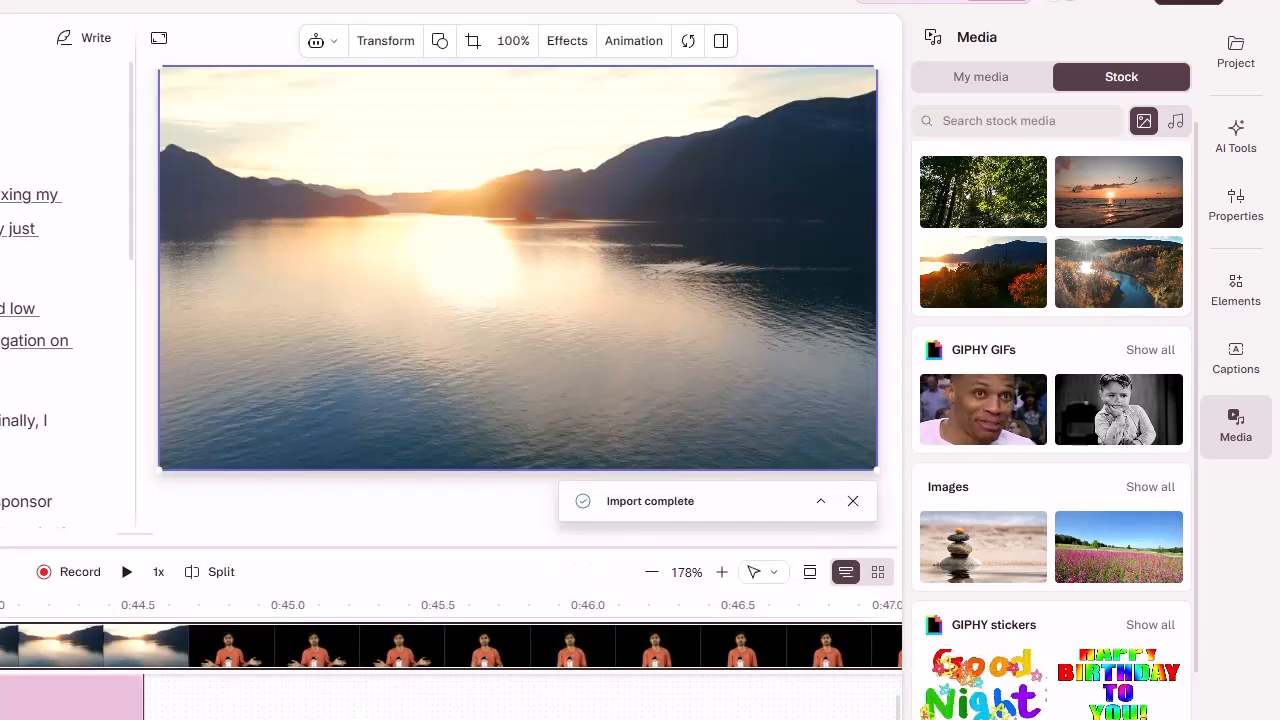
{"action": "right_click", "coordinate": [489, 291]}
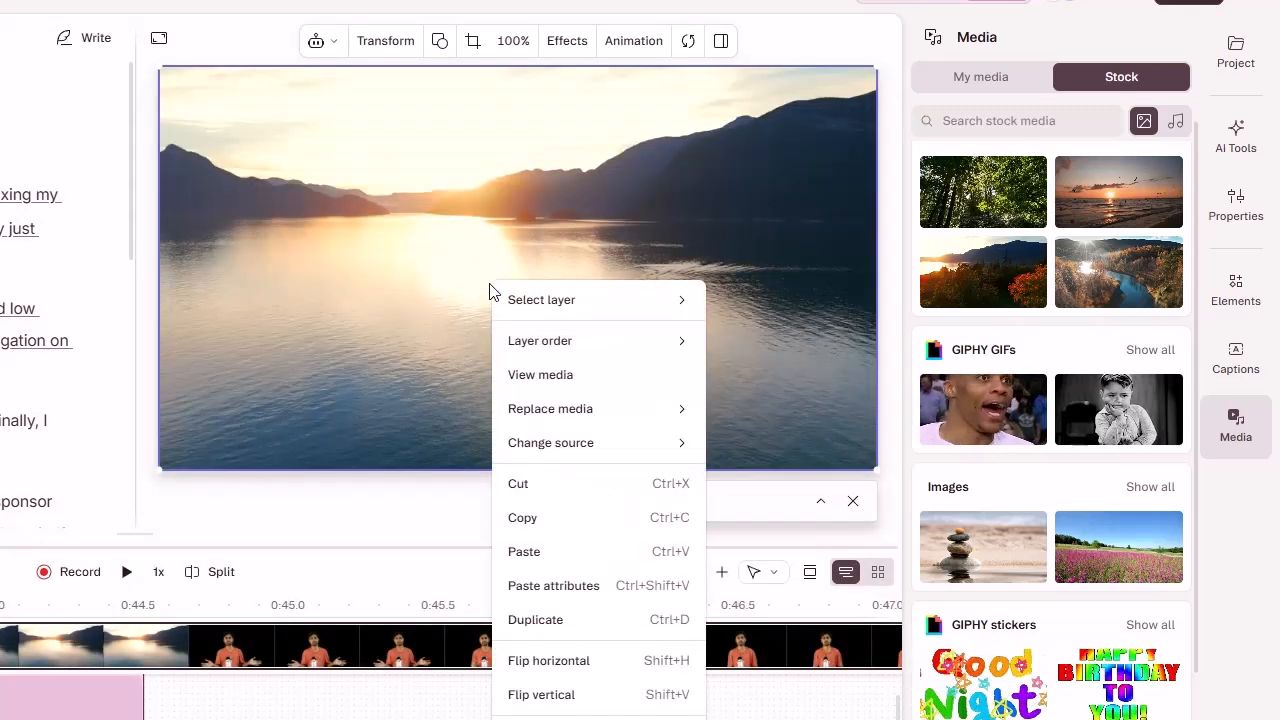
{"action": "mouse_move", "coordinate": [683, 338]}
{"action": "left_click", "coordinate": [769, 424]}
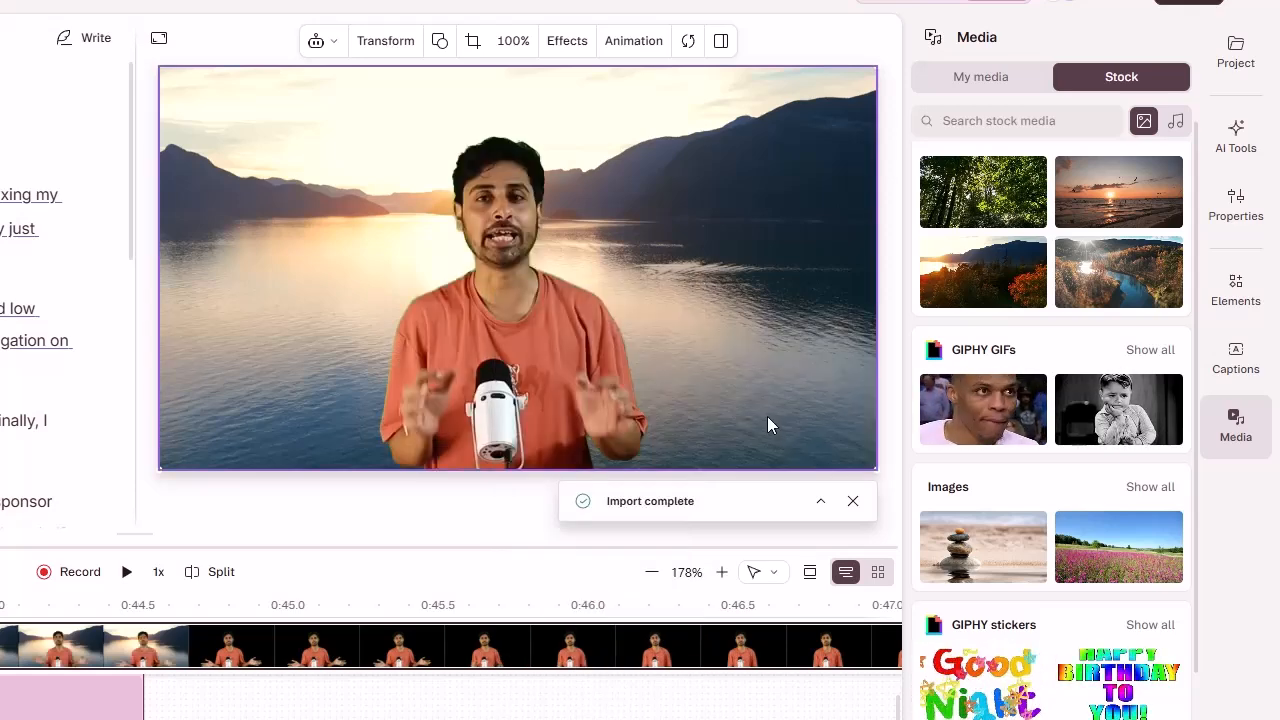
- Play the video from its beginning through the first paragraph to check the speaker against the sunset background
{"action": "scroll", "coordinate": [450, 647], "scroll_direction": "right", "scroll_amount": 15}
{"action": "left_click_drag", "start_coordinate": [241, 692], "coordinate": [30, 692]}
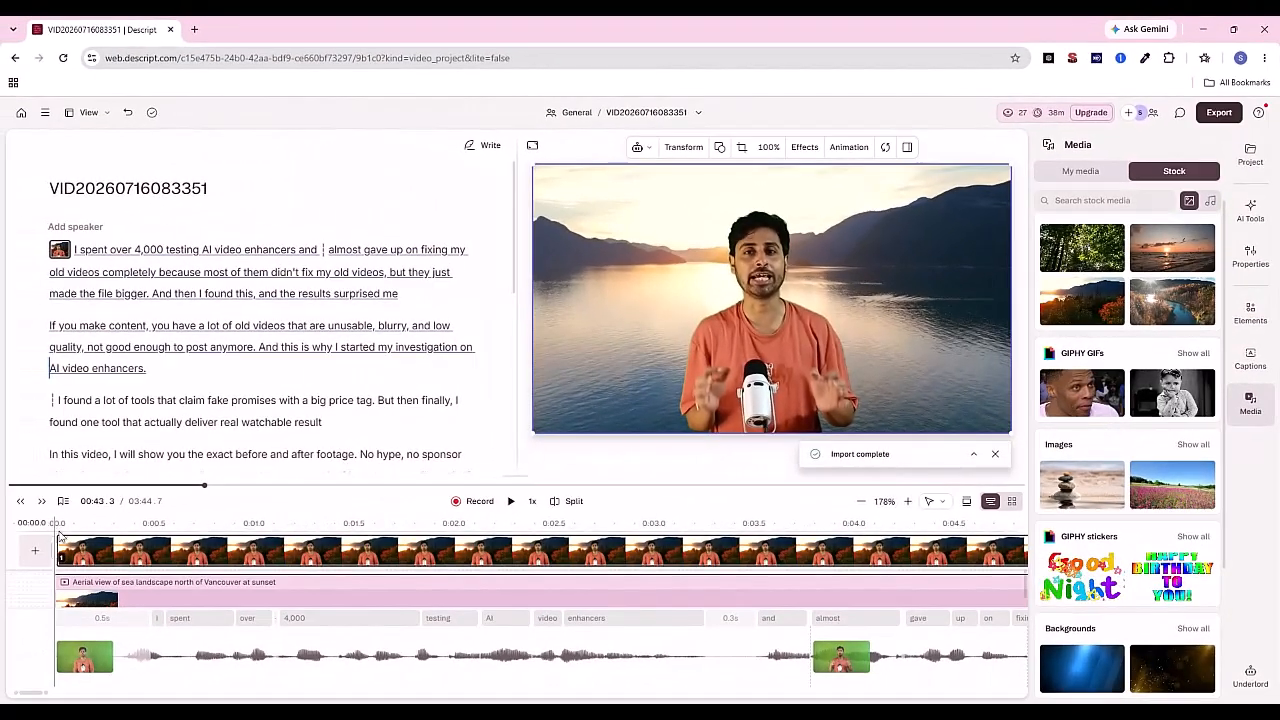
{"action": "left_click", "coordinate": [70, 524]}
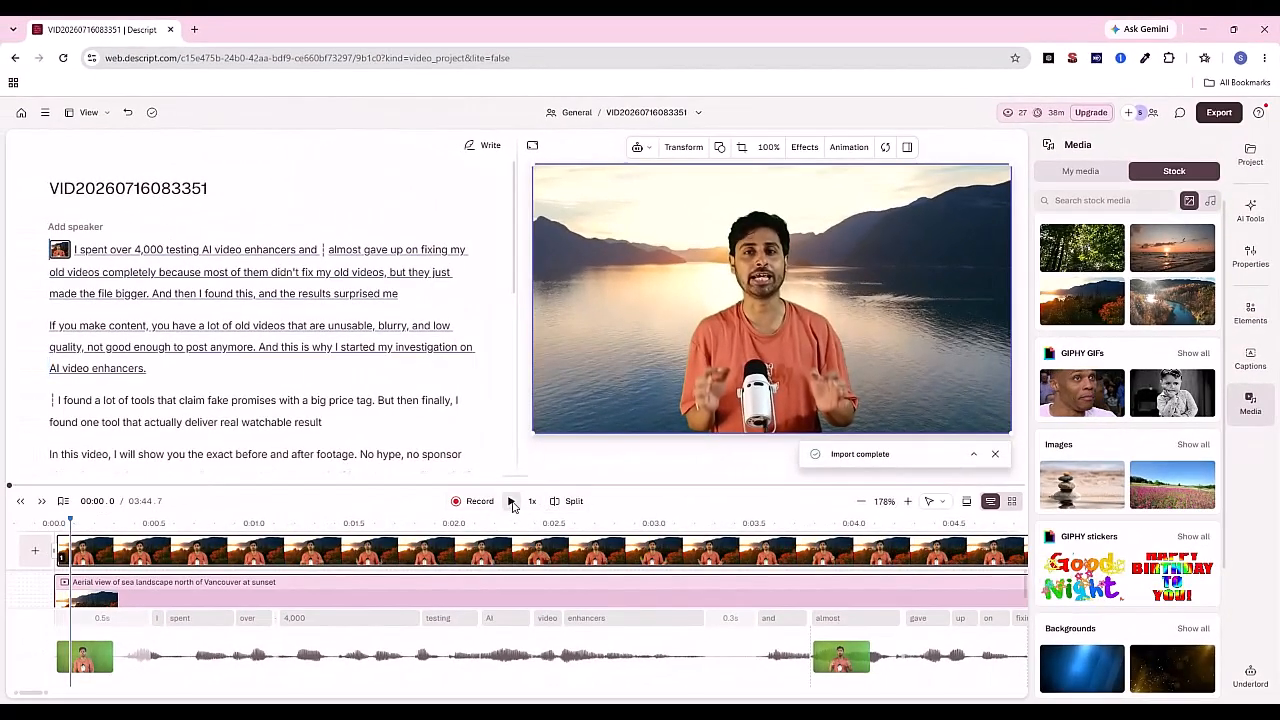
{"action": "left_click", "coordinate": [514, 503]}
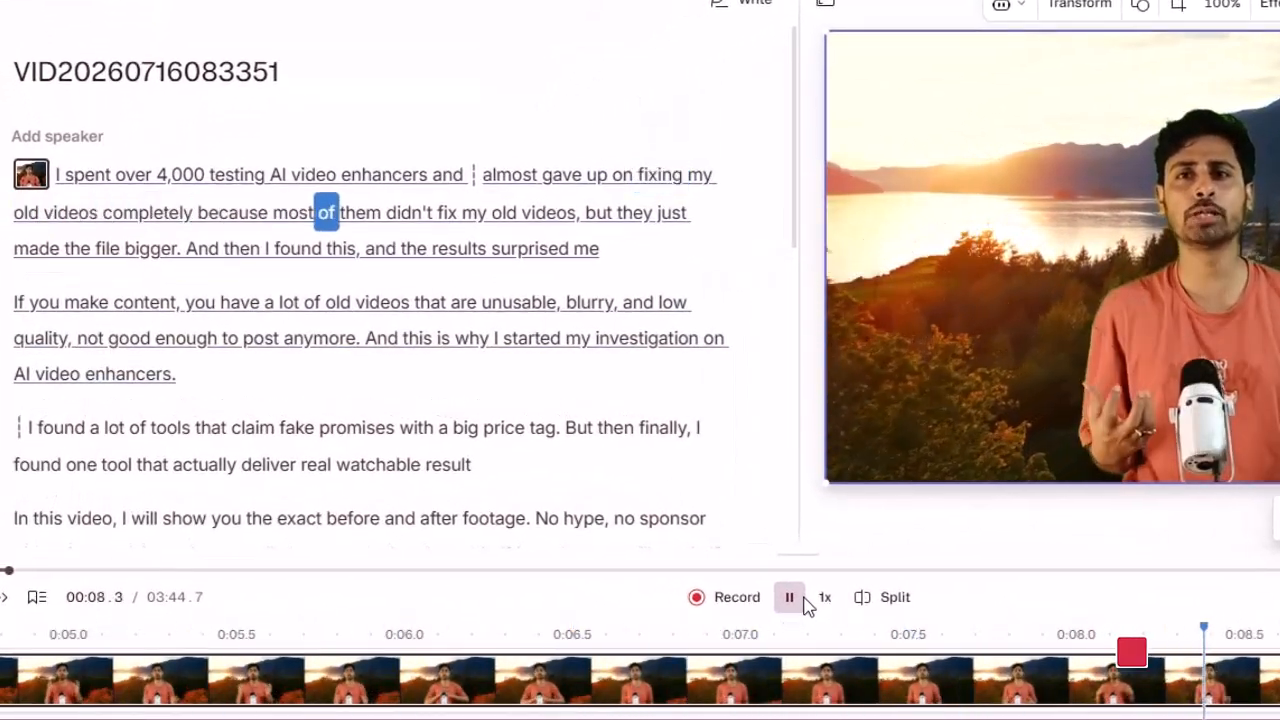
{"action": "left_click", "coordinate": [804, 598]}
{"action": "left_click", "coordinate": [804, 598]}
{"action": "left_click", "coordinate": [789, 598]}
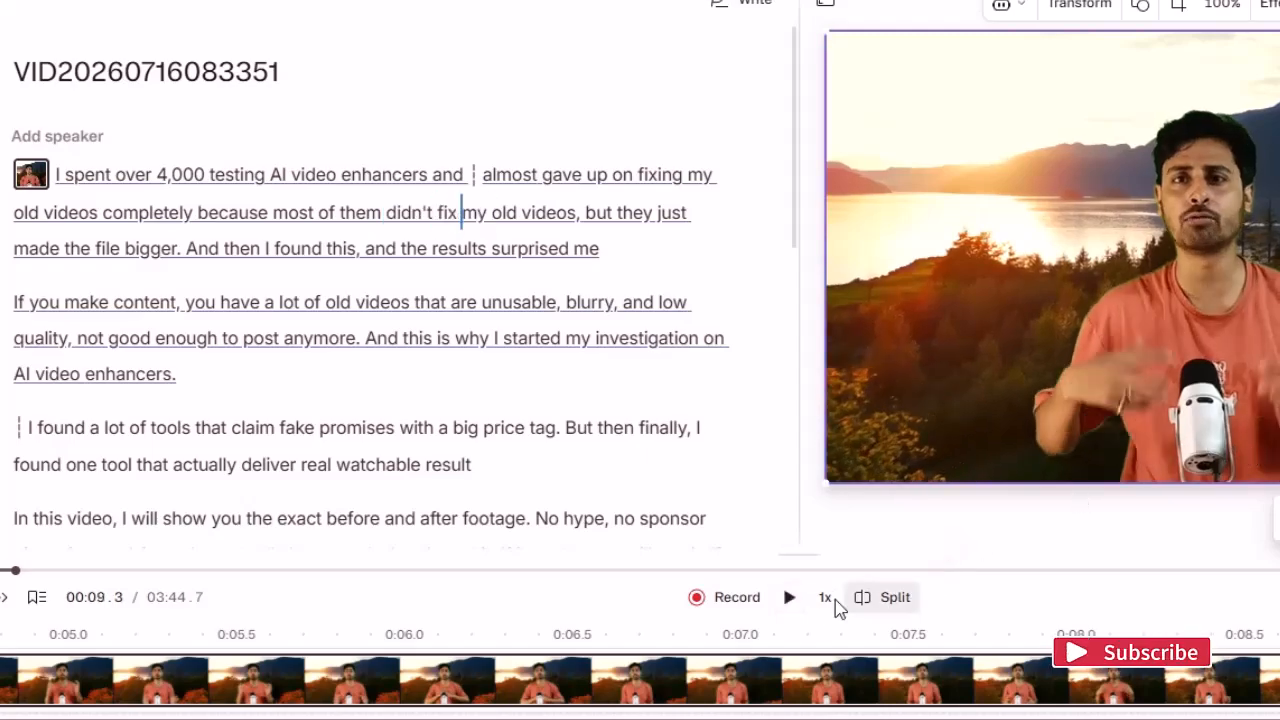
{"action": "left_click", "coordinate": [790, 598]}
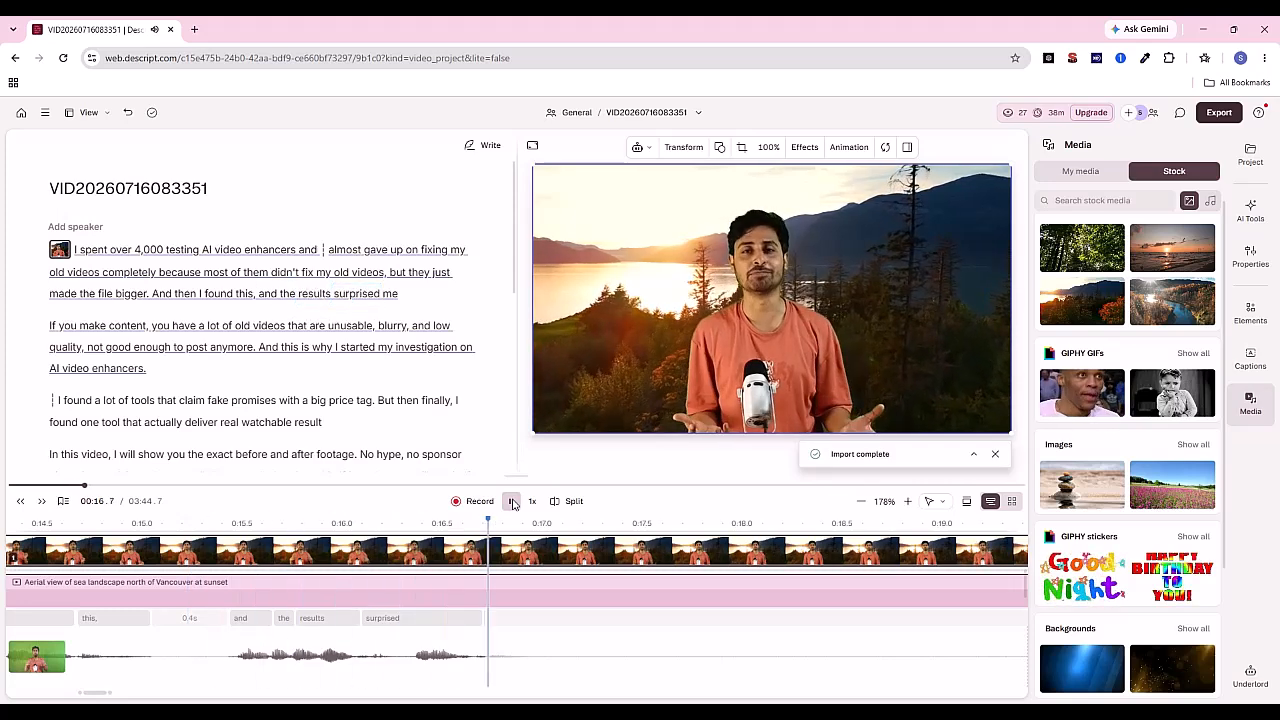
{"action": "left_click", "coordinate": [512, 501]}
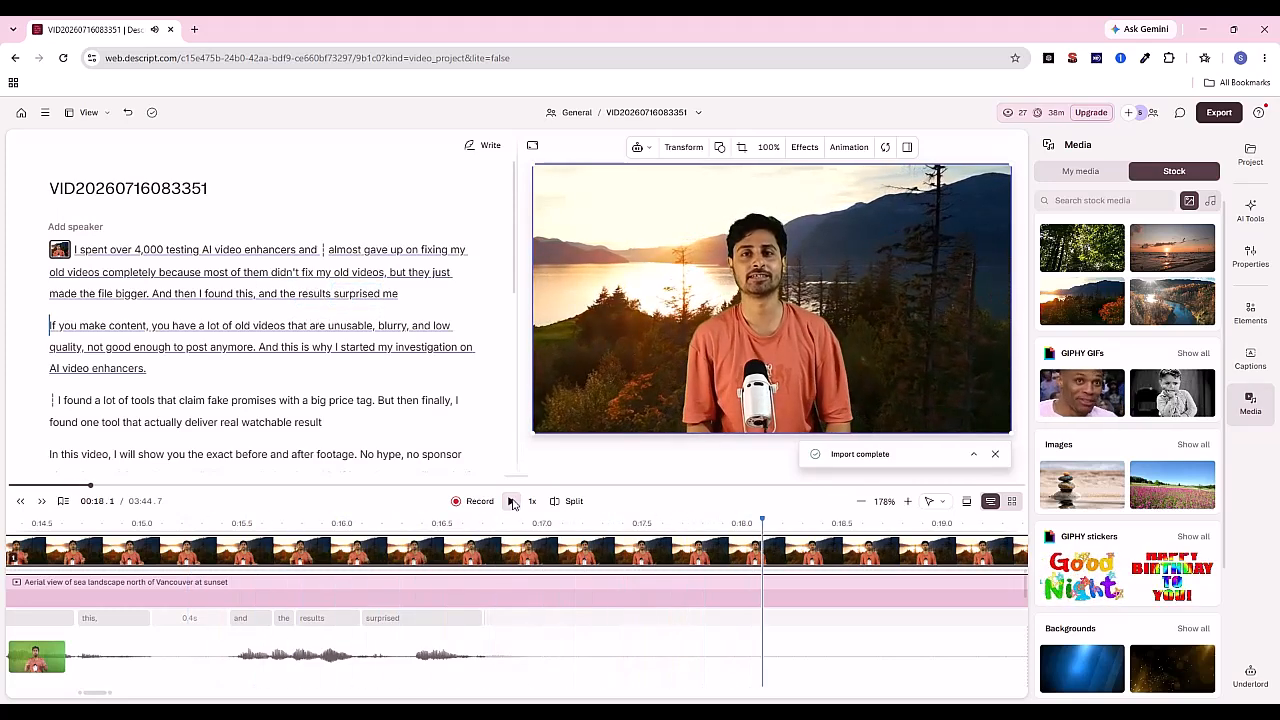
{"action": "left_click_drag", "start_coordinate": [147, 368], "coordinate": [76, 250]}
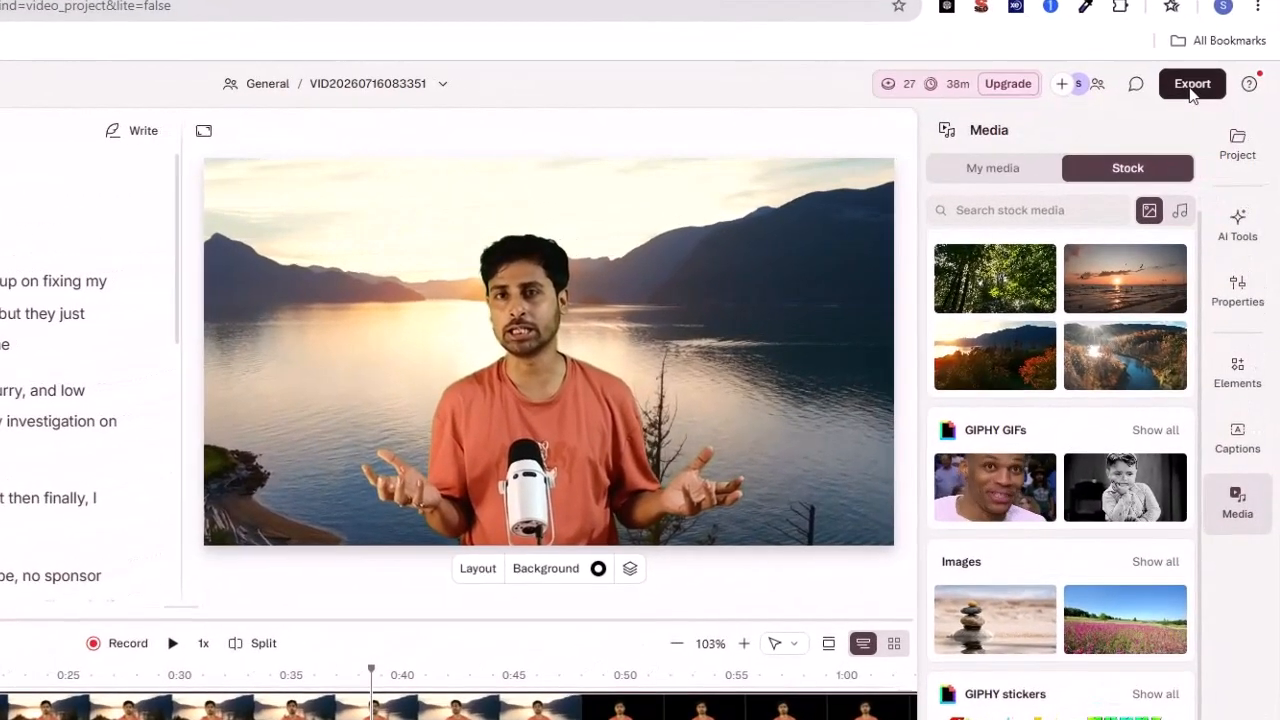
- Set the video export destination to Local export, review the composition and quality options keeping Recommended, and close the export settings
{"action": "left_click", "coordinate": [1192, 87]}
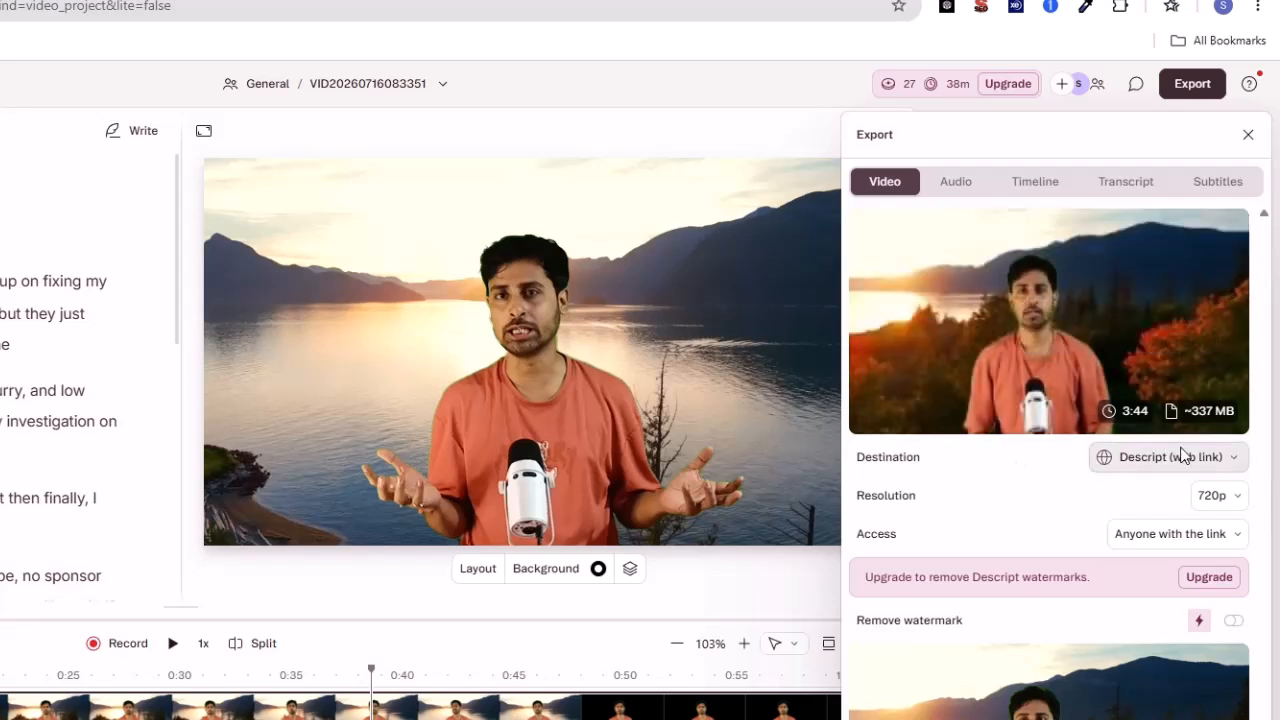
{"action": "left_click", "coordinate": [1232, 459]}
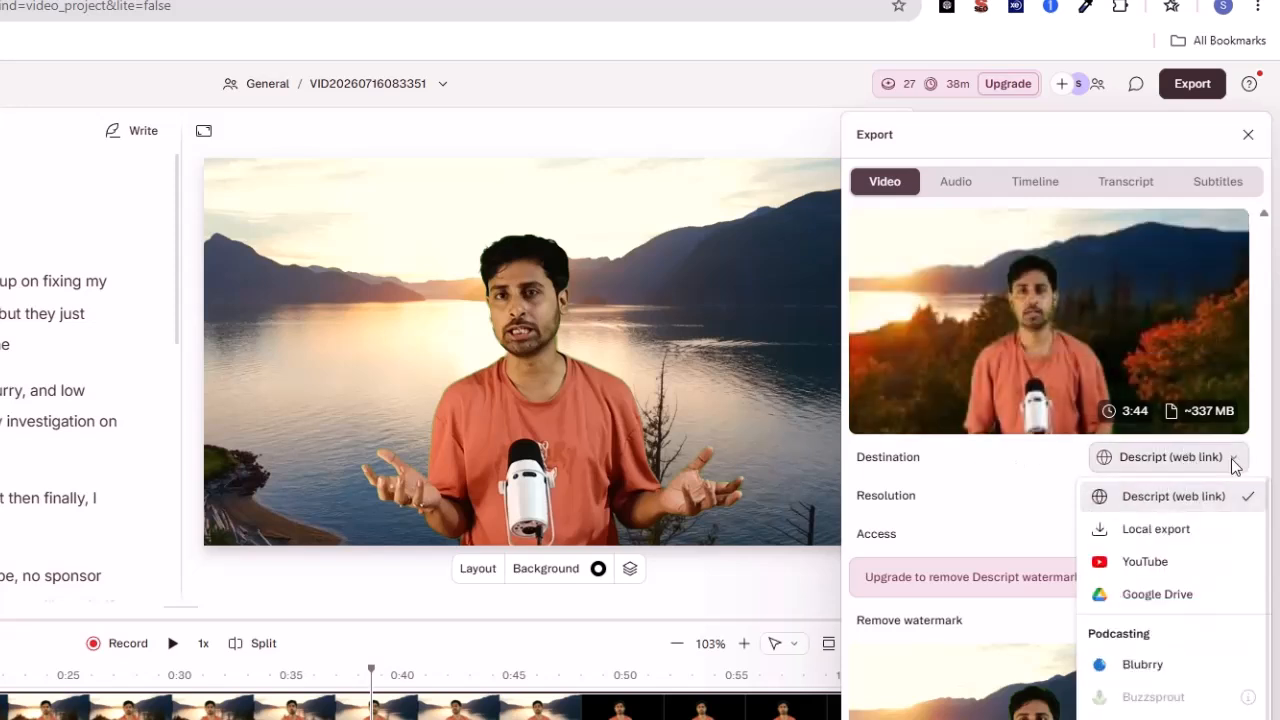
{"action": "left_click", "coordinate": [1158, 531]}
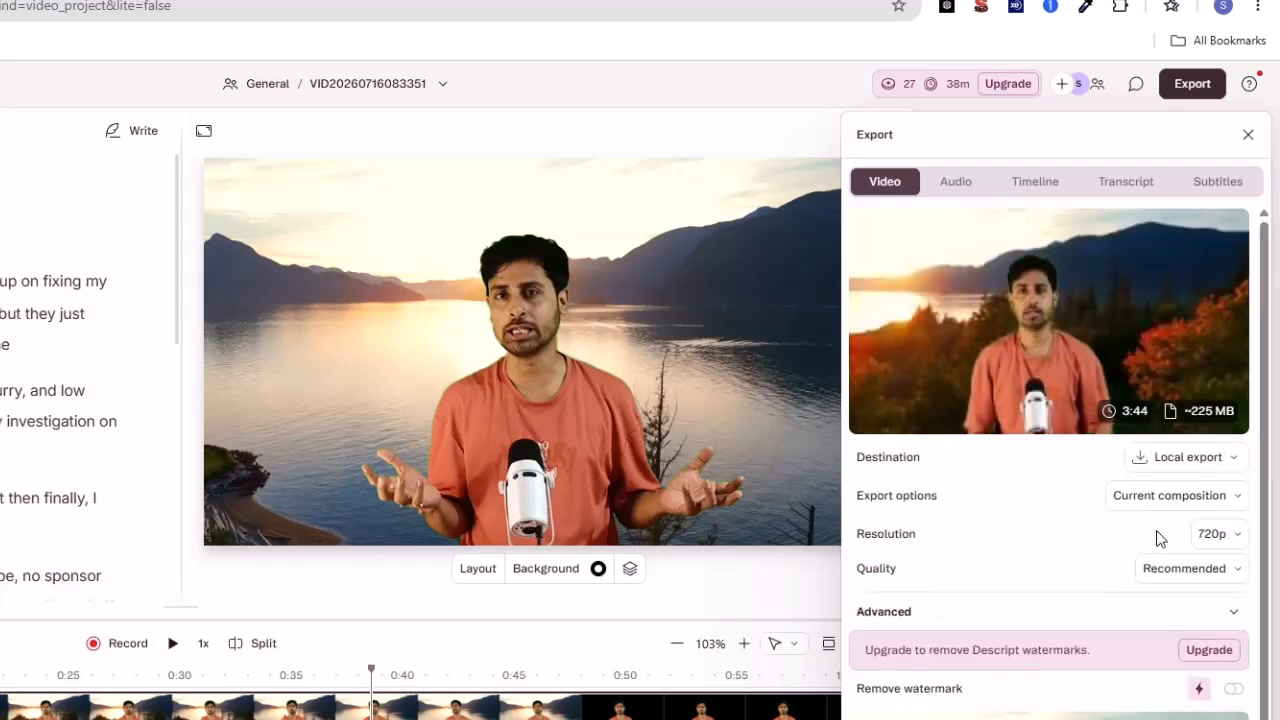
{"action": "left_click", "coordinate": [1212, 507]}
{"action": "left_click", "coordinate": [1212, 507]}
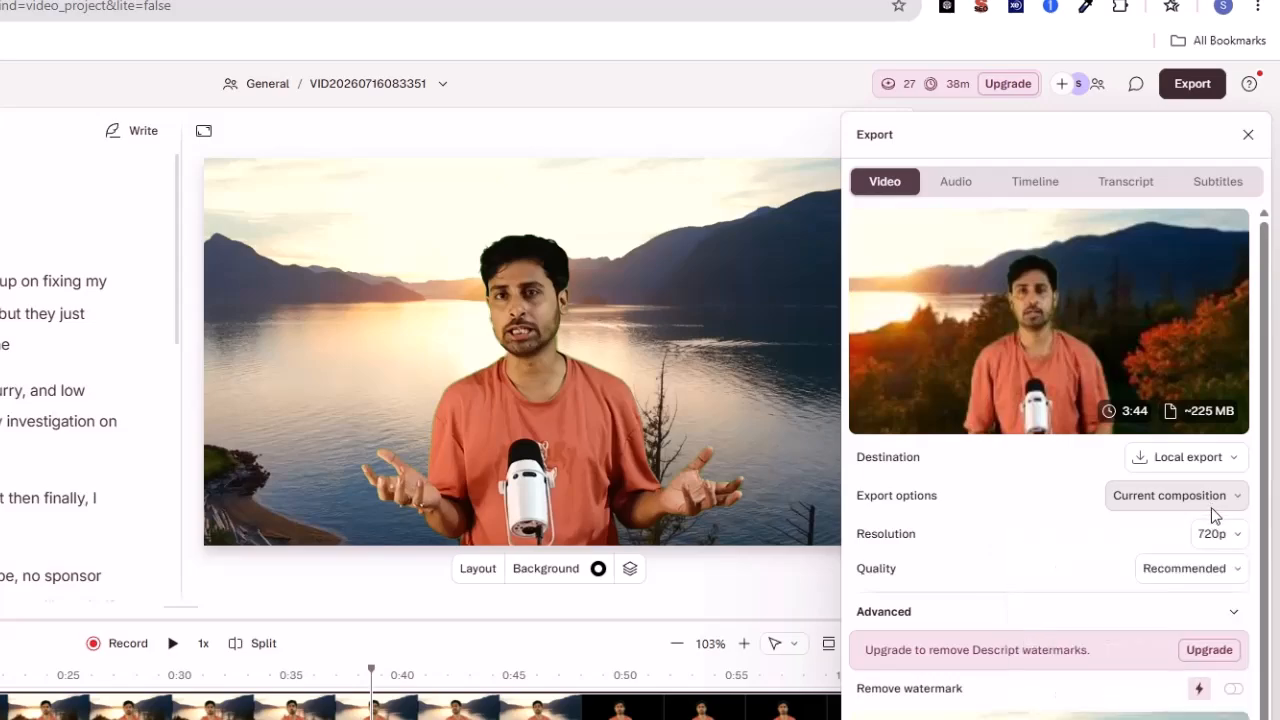
{"action": "left_click", "coordinate": [1218, 568]}
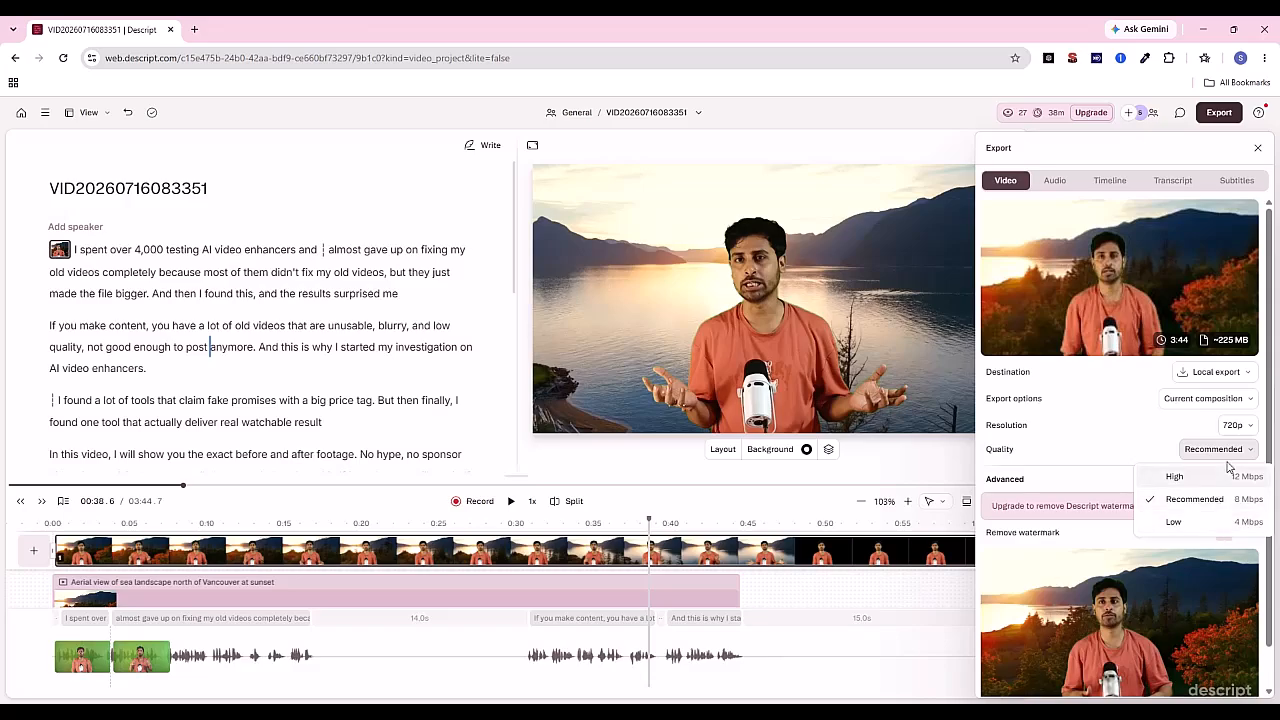
{"action": "left_click", "coordinate": [1220, 500]}
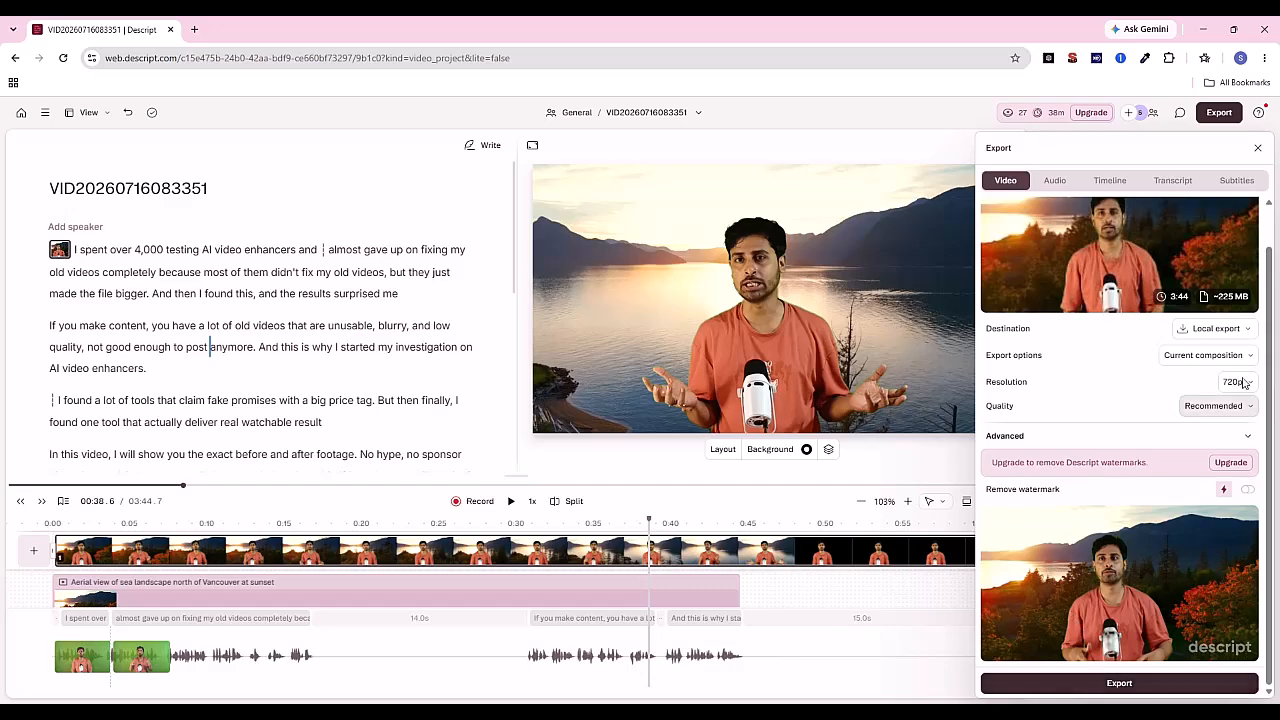
{"action": "left_click", "coordinate": [1258, 148]}
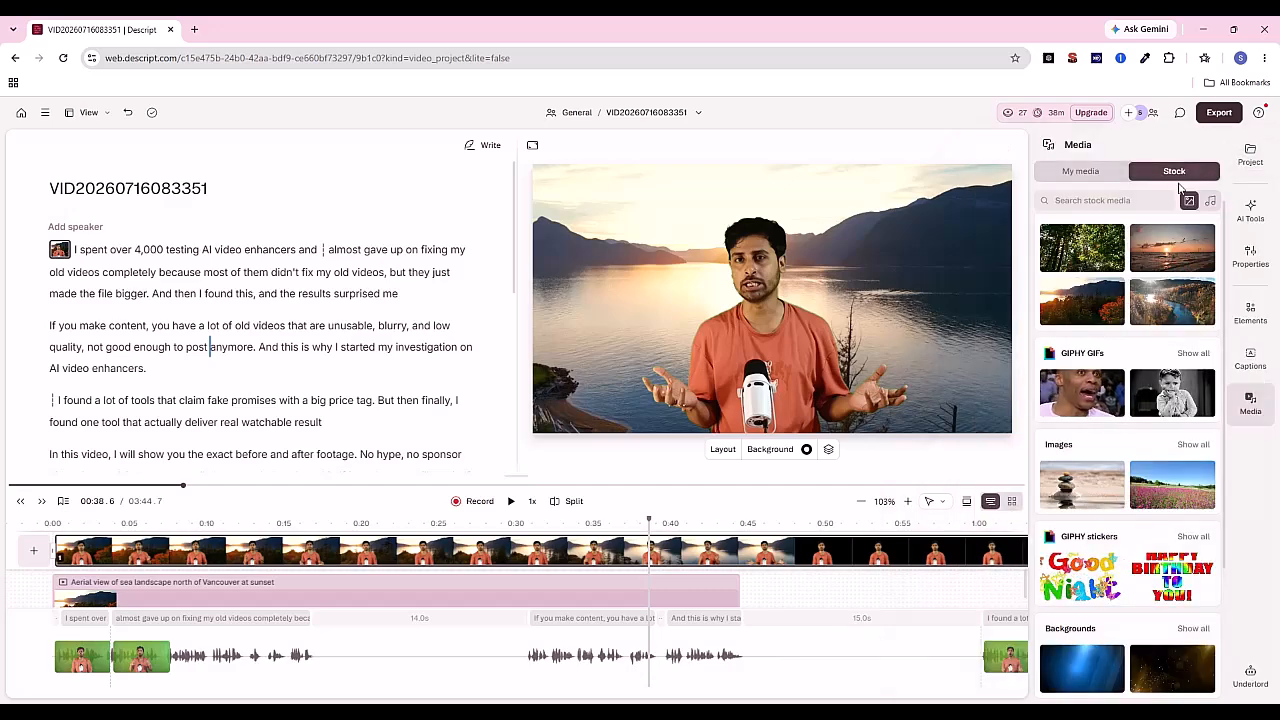
- Look through the available AI tools for improving sound and visuals, repurposing and publishing the video
{"action": "left_click", "coordinate": [1250, 210]}
{"action": "scroll", "coordinate": [938, 598], "scroll_direction": "up", "scroll_amount": 1}
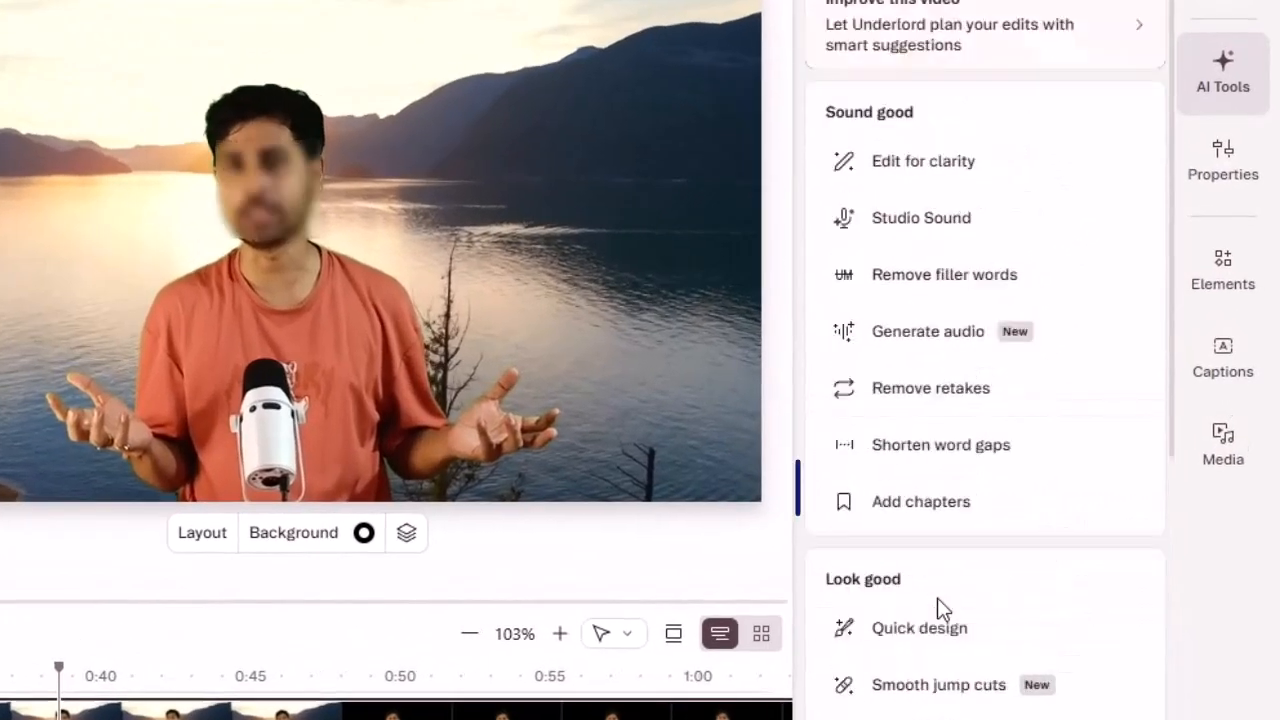
{"action": "scroll", "coordinate": [938, 598], "scroll_direction": "down", "scroll_amount": 1}
{"action": "scroll", "coordinate": [937, 598], "scroll_direction": "down", "scroll_amount": 5}
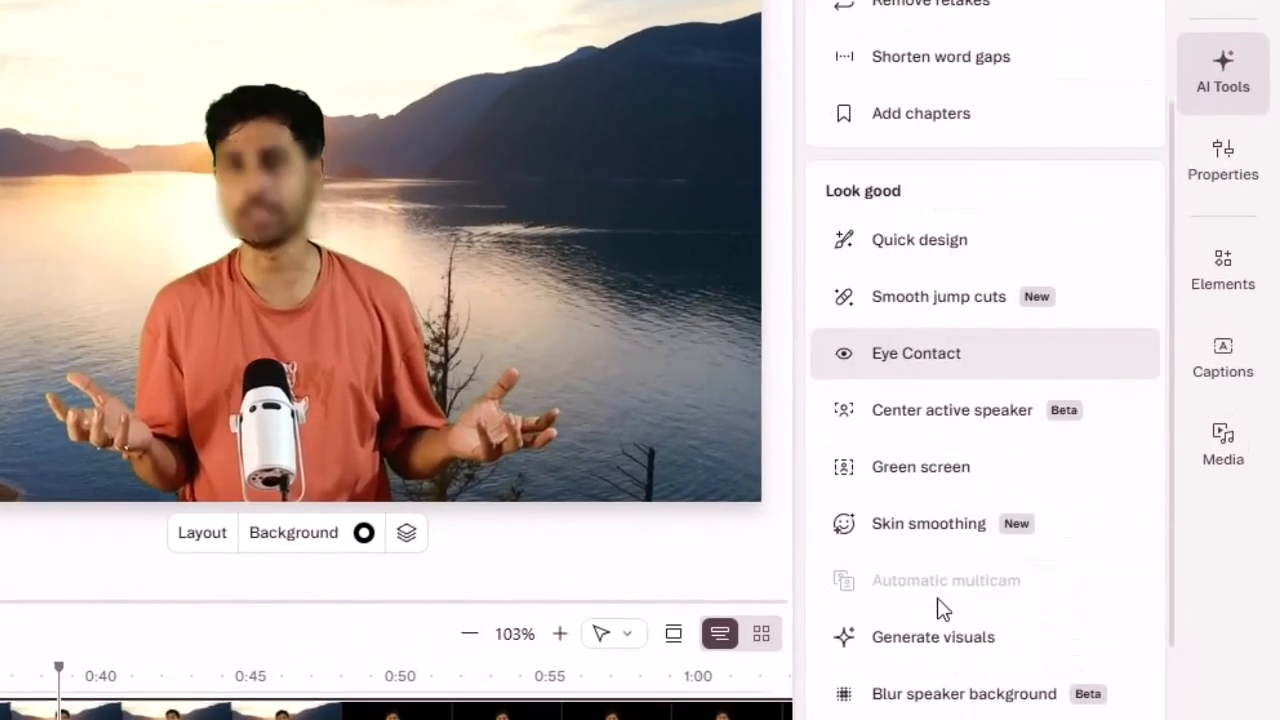
{"action": "scroll", "coordinate": [937, 598], "scroll_direction": "down", "scroll_amount": 5}
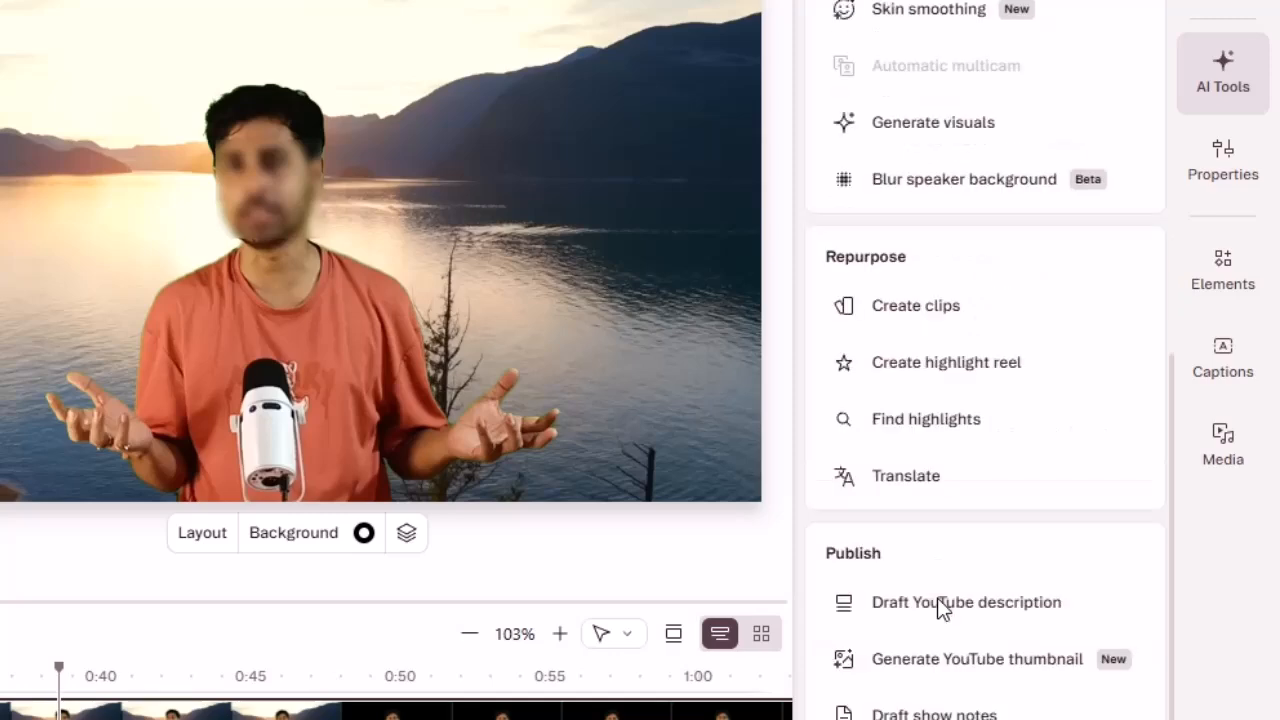
{"action": "mouse_move", "coordinate": [937, 598]}
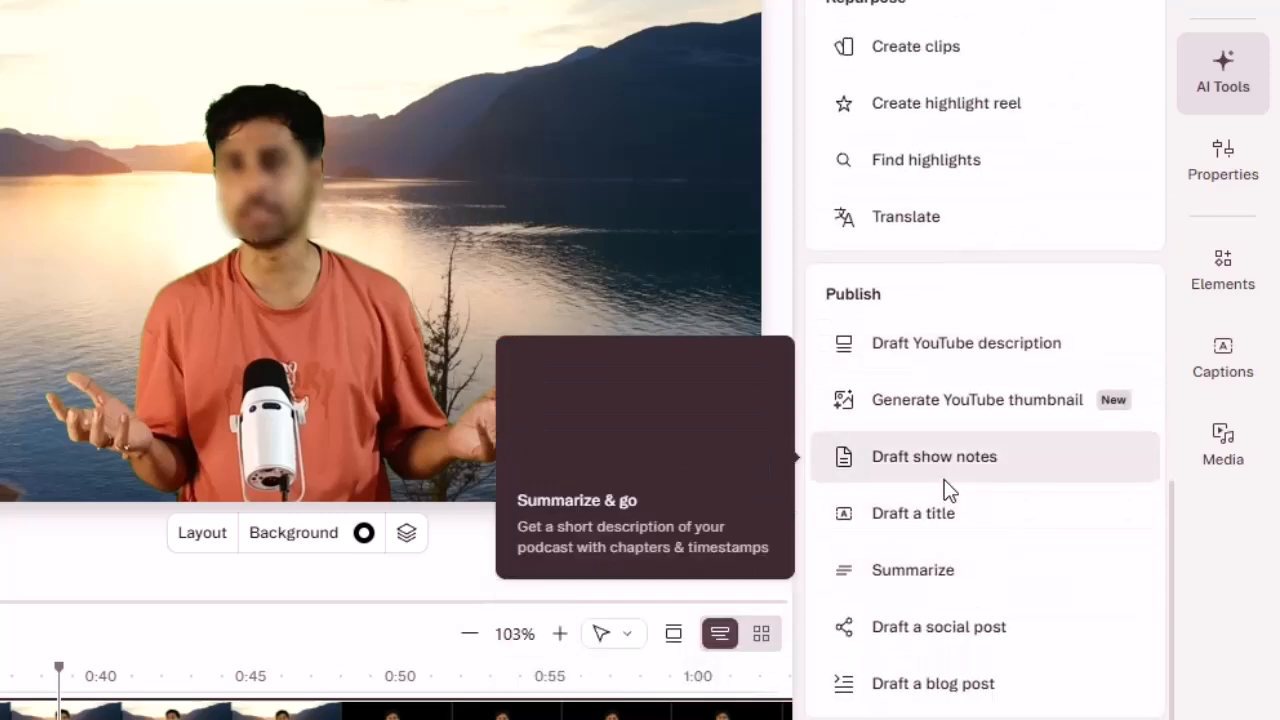
{"action": "scroll", "coordinate": [945, 479], "scroll_direction": "up", "scroll_amount": 3}
{"action": "scroll", "coordinate": [945, 479], "scroll_direction": "up", "scroll_amount": 2}
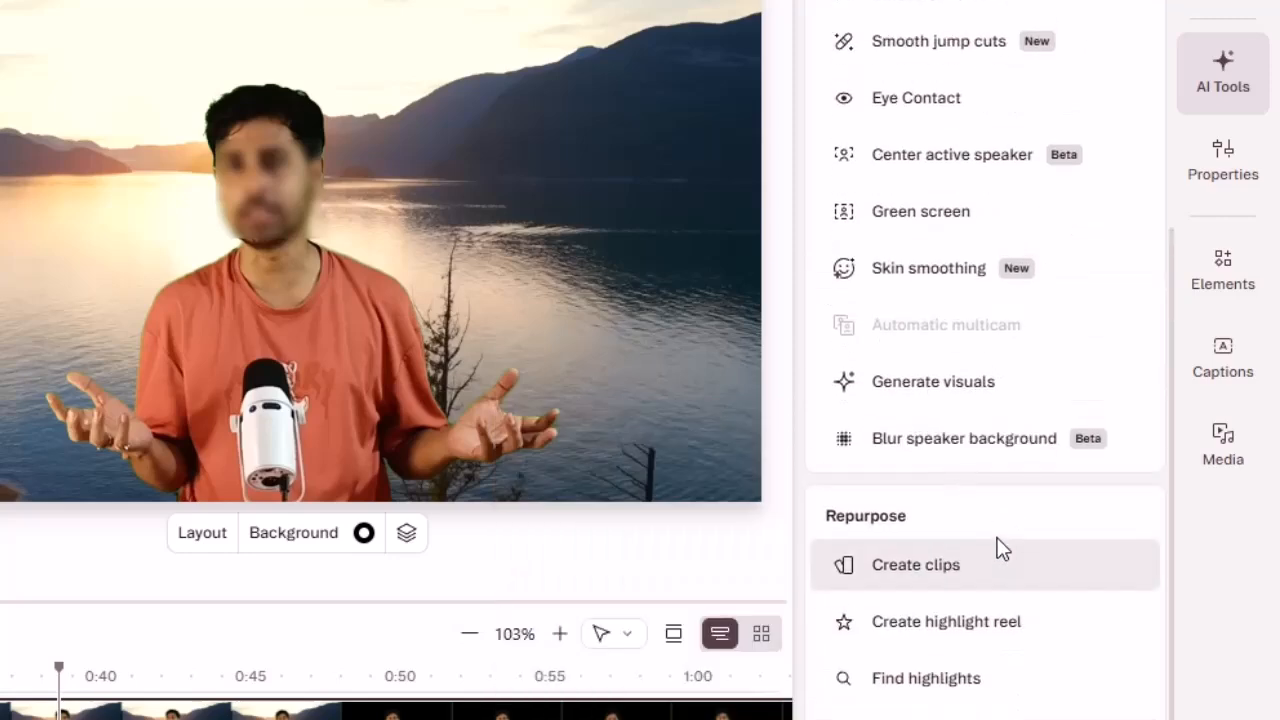
- Examine the AI tools for speaker appearance, including Center active speaker and Skin smoothing, and the tools for publishing the video
{"action": "scroll", "coordinate": [1000, 548], "scroll_direction": "up", "scroll_amount": 4}
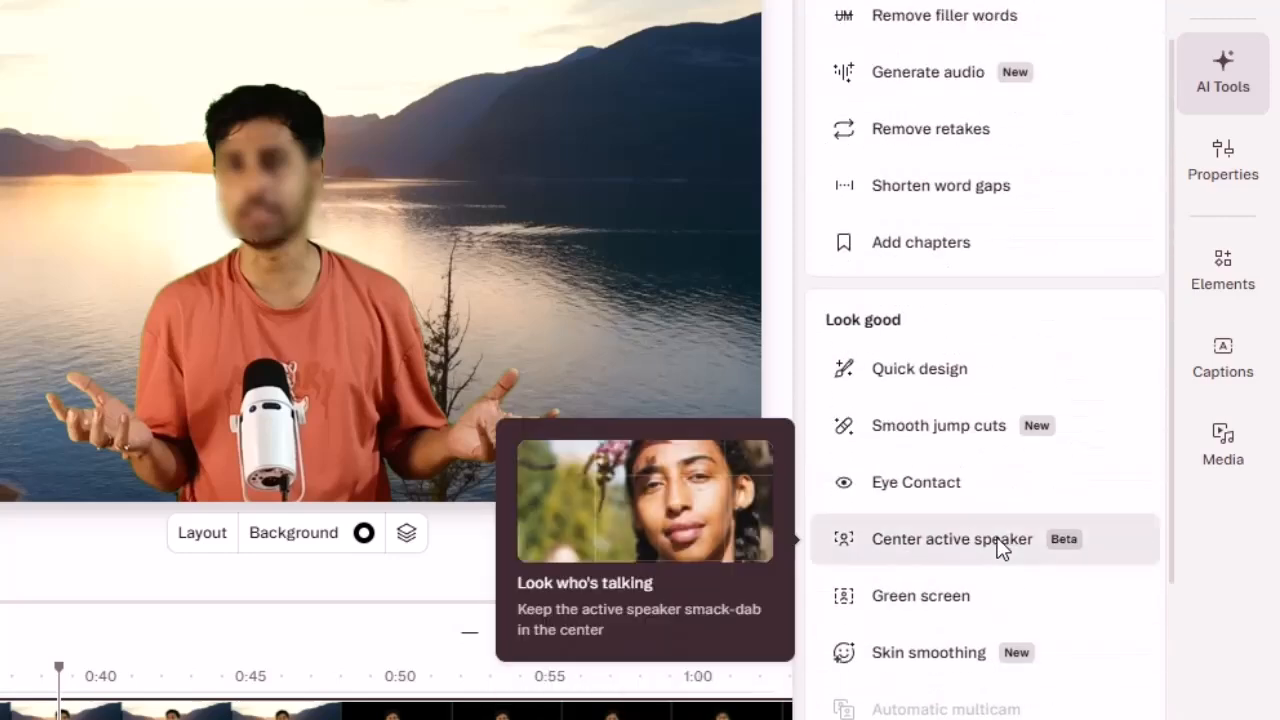
{"action": "scroll", "coordinate": [1000, 548], "scroll_direction": "down", "scroll_amount": 1}
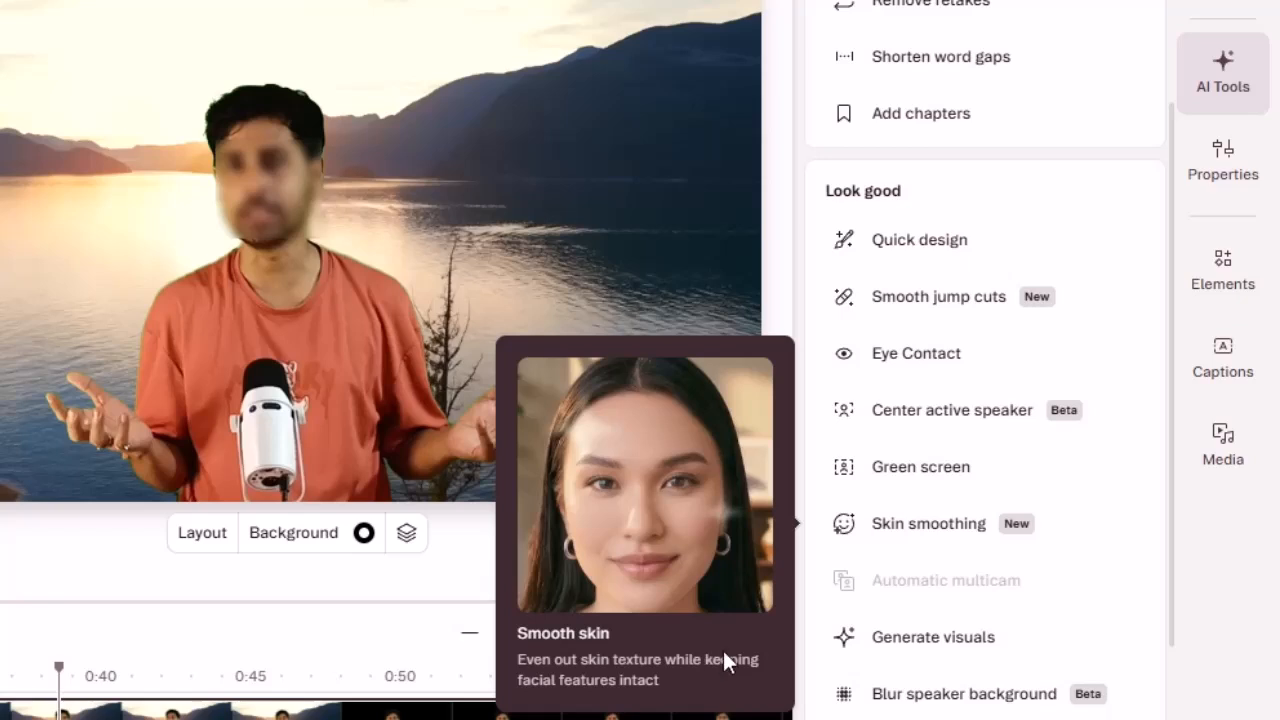
{"action": "mouse_move", "coordinate": [914, 640]}
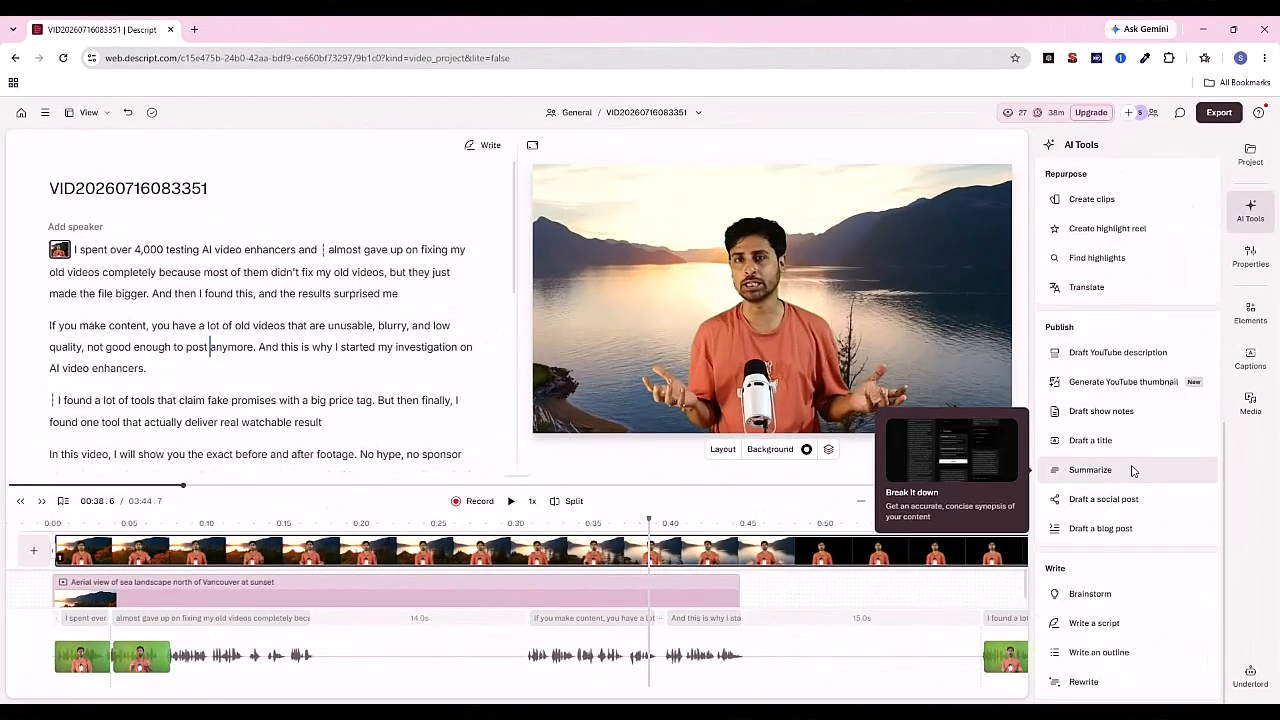
{"action": "scroll", "coordinate": [1128, 470], "scroll_direction": "up", "scroll_amount": 1}
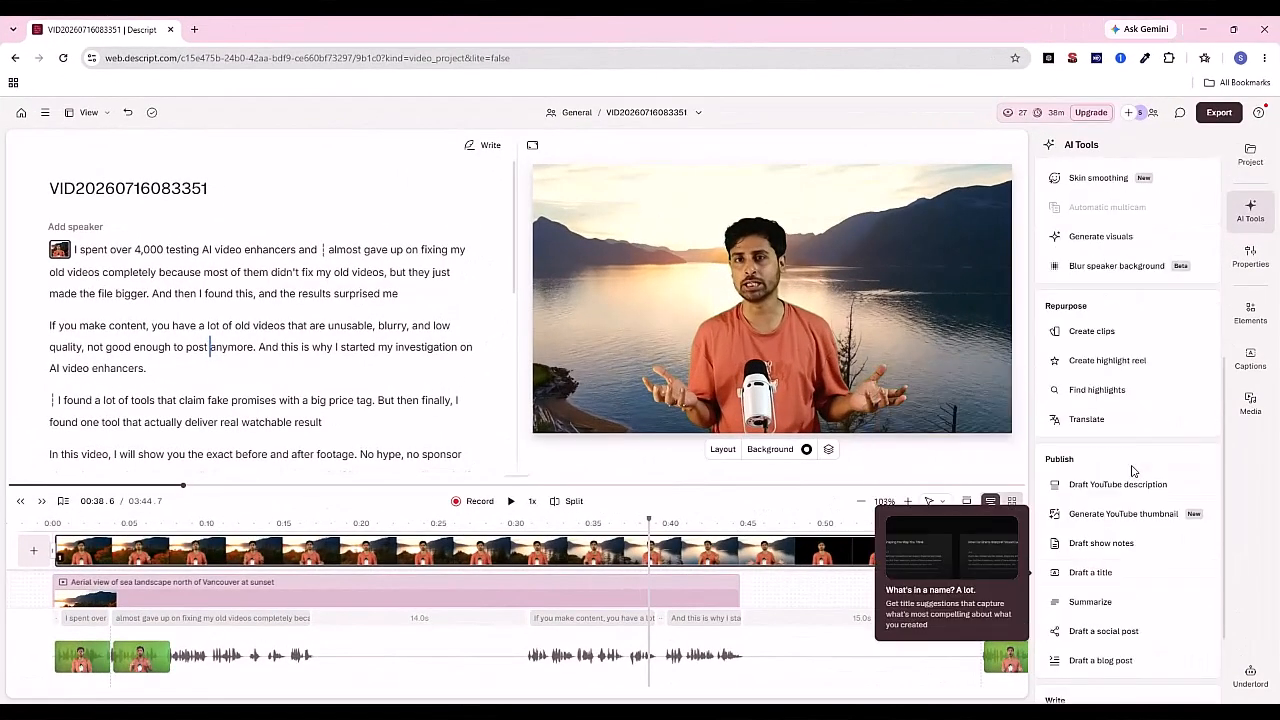
- Look over the available text, shape and waveform elements and the caption styles
{"action": "left_click", "coordinate": [1251, 313]}
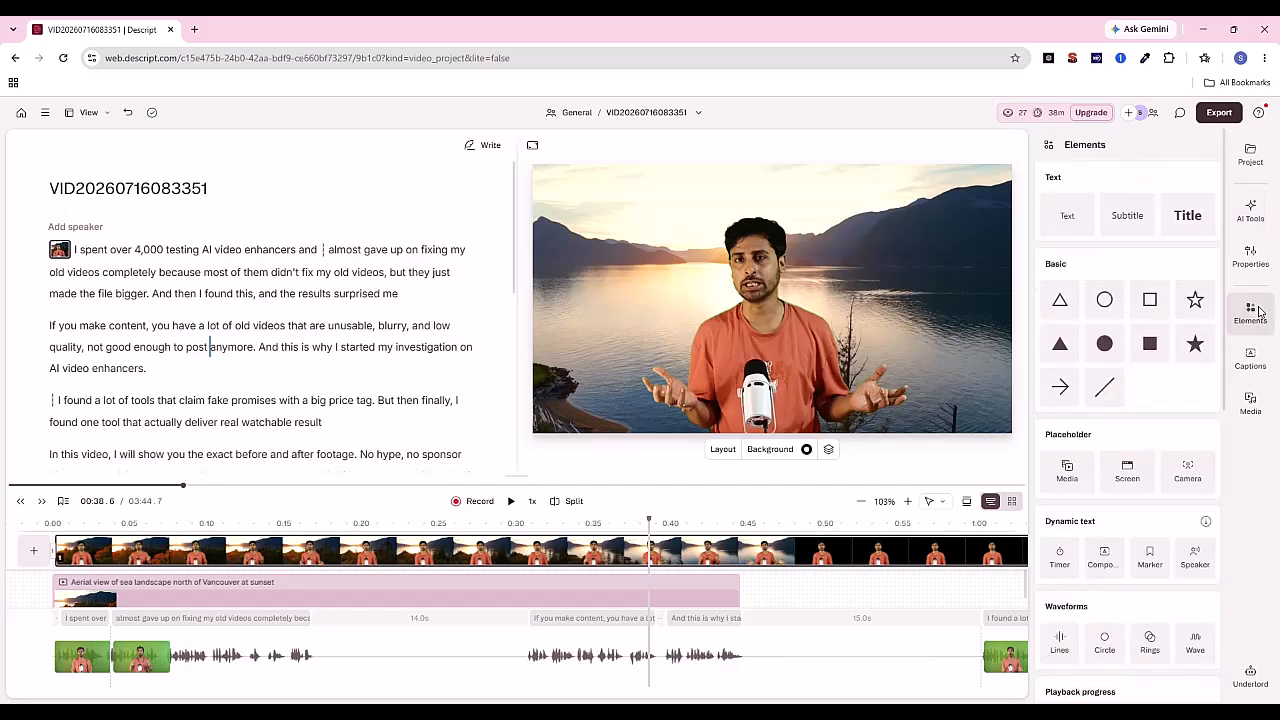
{"action": "left_click", "coordinate": [1250, 360]}
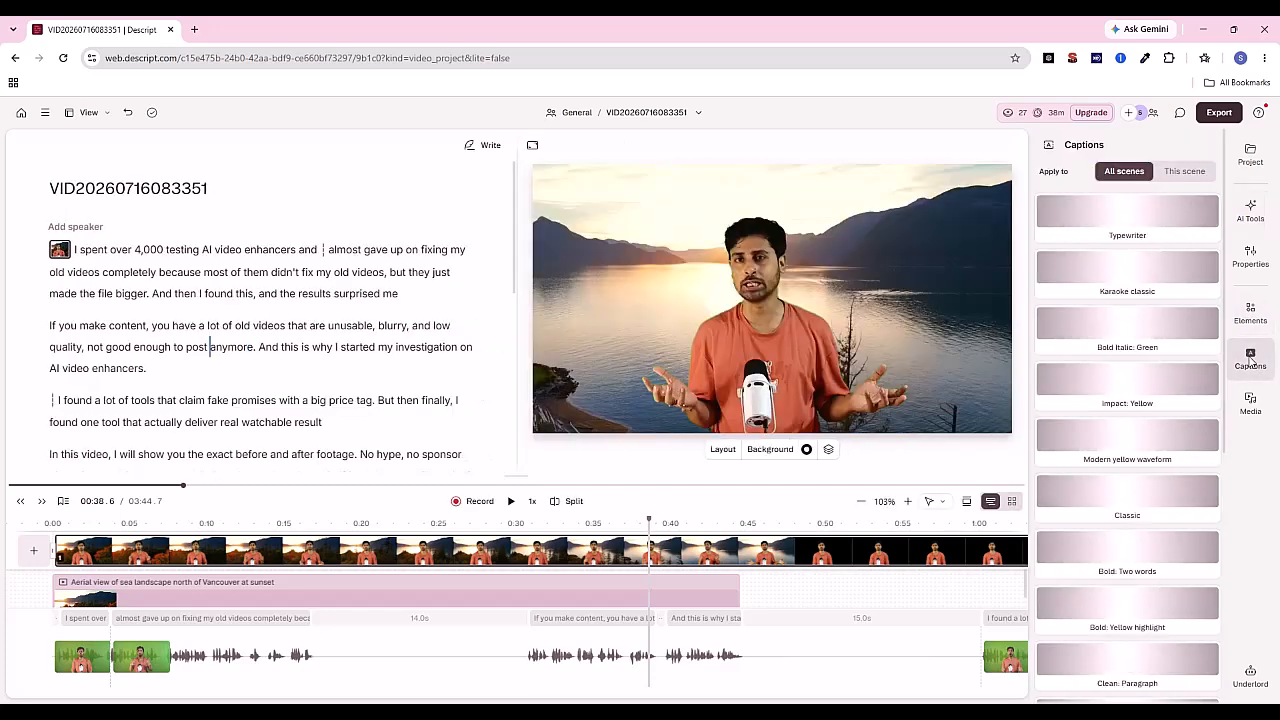
- Return to the AI tools and examine the Repurpose and Publish options, including Create clips and Generate YouTube thumbnail
{"action": "scroll", "coordinate": [1146, 403], "scroll_direction": "down", "scroll_amount": 4}
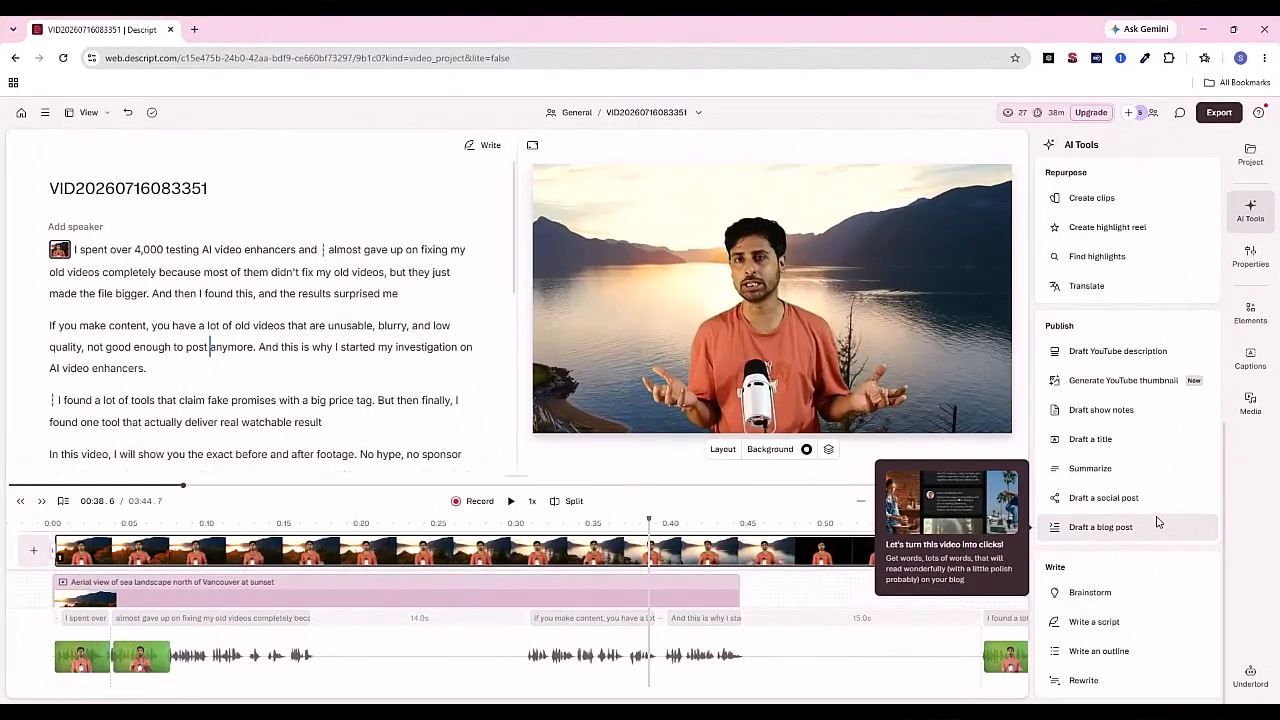
{"action": "scroll", "coordinate": [1108, 451], "scroll_direction": "up", "scroll_amount": 2}
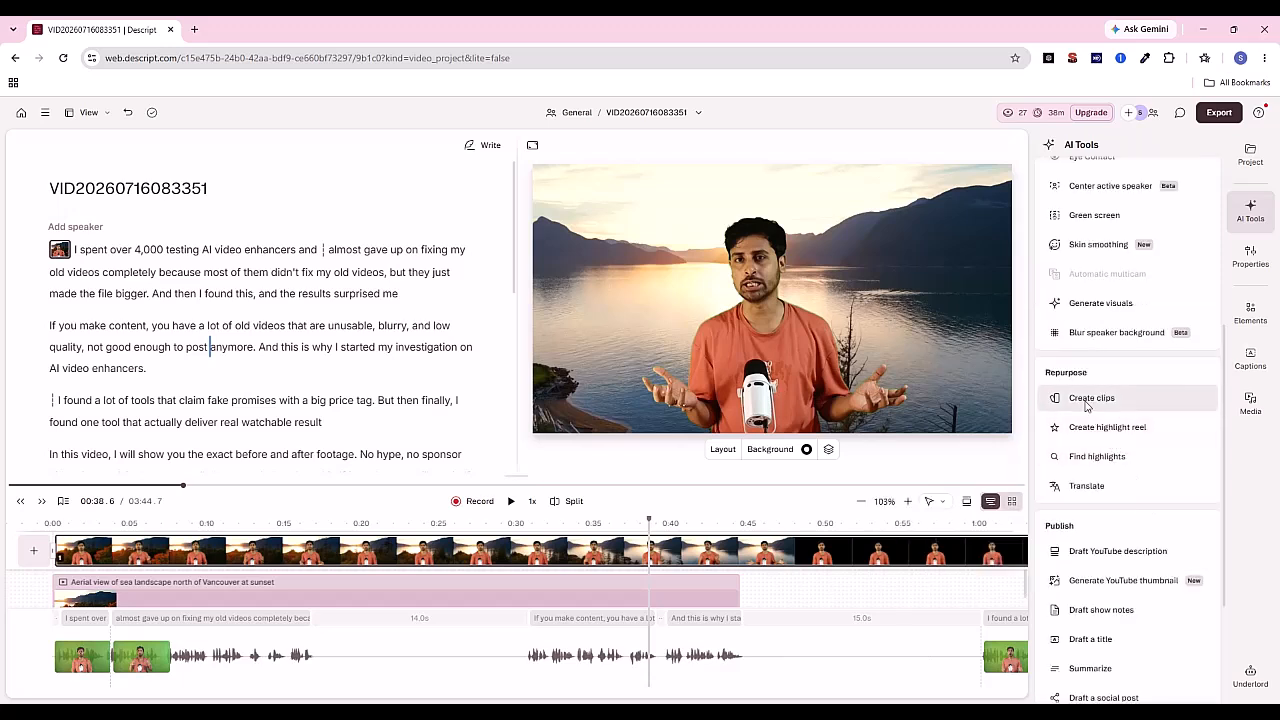
{"action": "mouse_move", "coordinate": [1104, 402]}
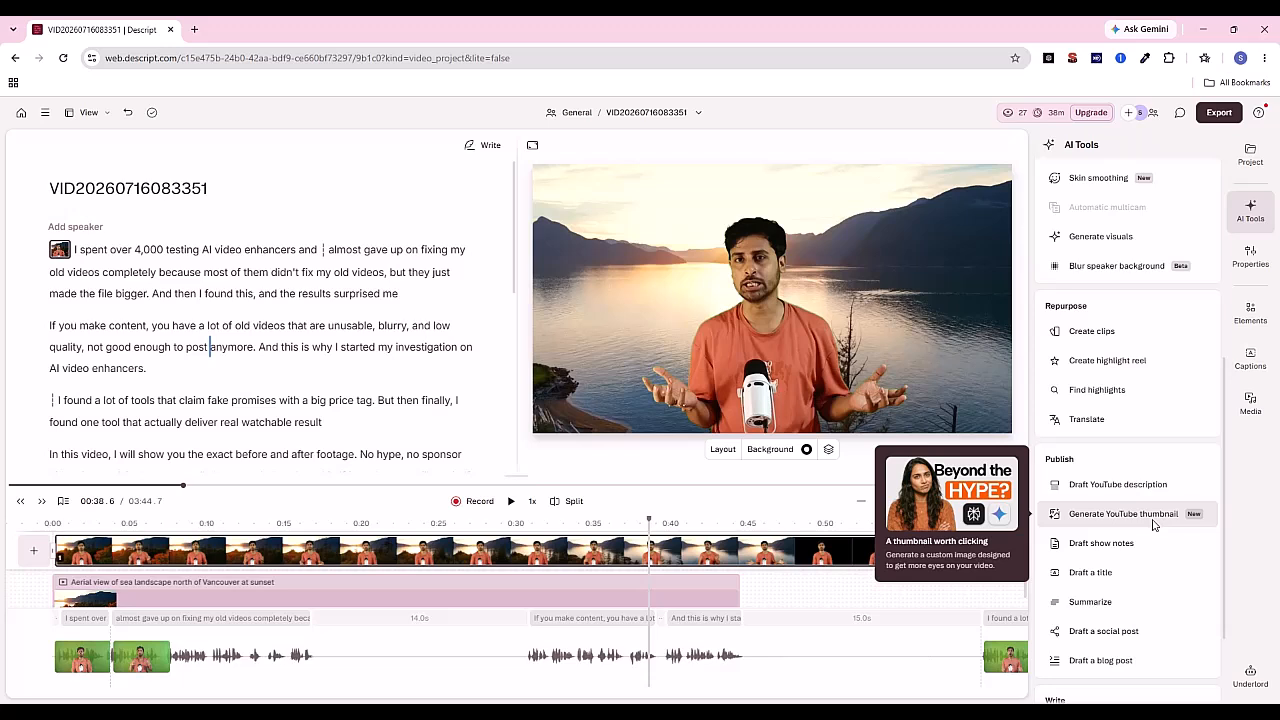
{"action": "scroll", "coordinate": [1153, 525], "scroll_direction": "down", "scroll_amount": 2}
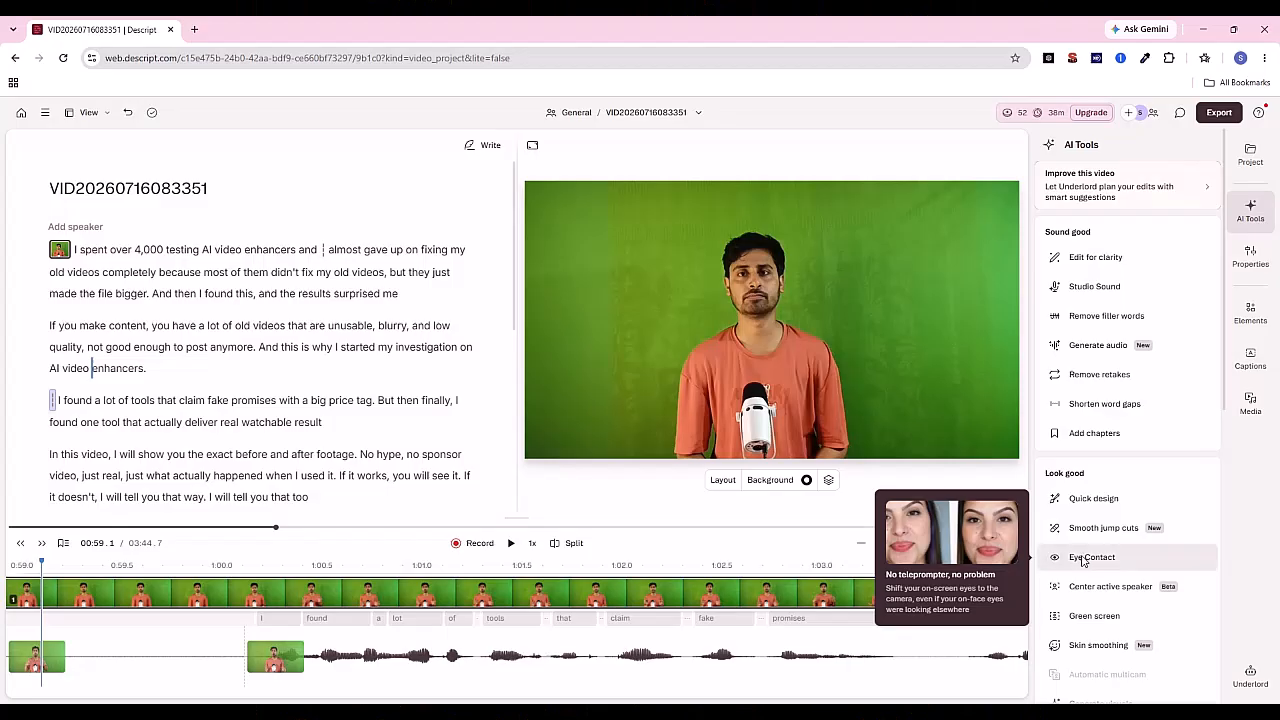
- Apply the Eye Contact effect to the speaker clip and review its visual effects and color adjustments
{"action": "left_click", "coordinate": [1083, 561]}
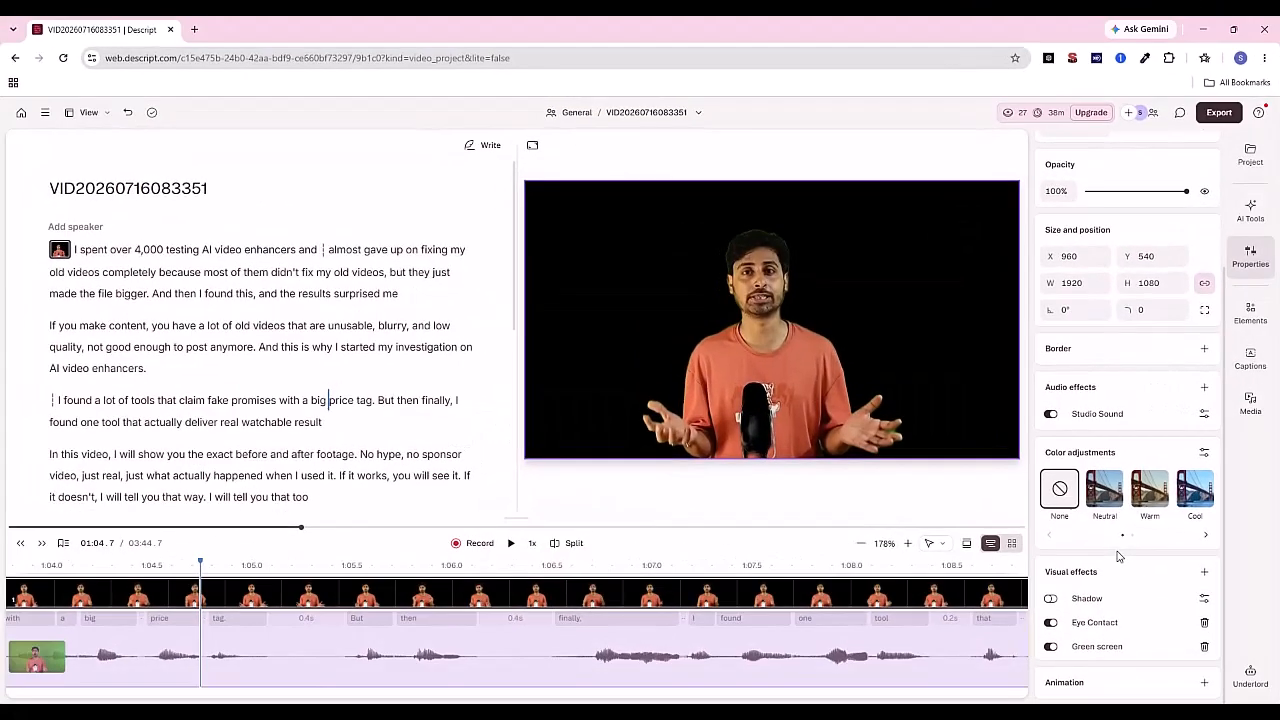
{"action": "scroll", "coordinate": [1120, 557], "scroll_direction": "up", "scroll_amount": 1}
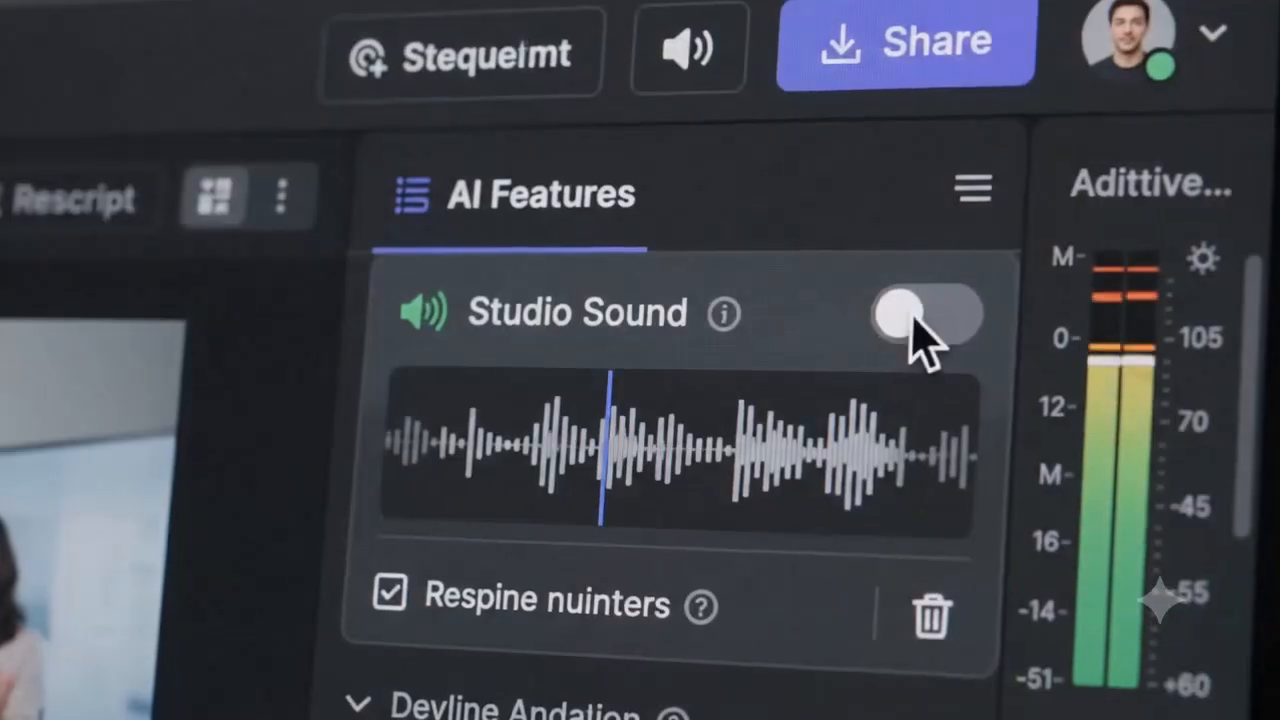
{"action": "left_click", "coordinate": [917, 337]}
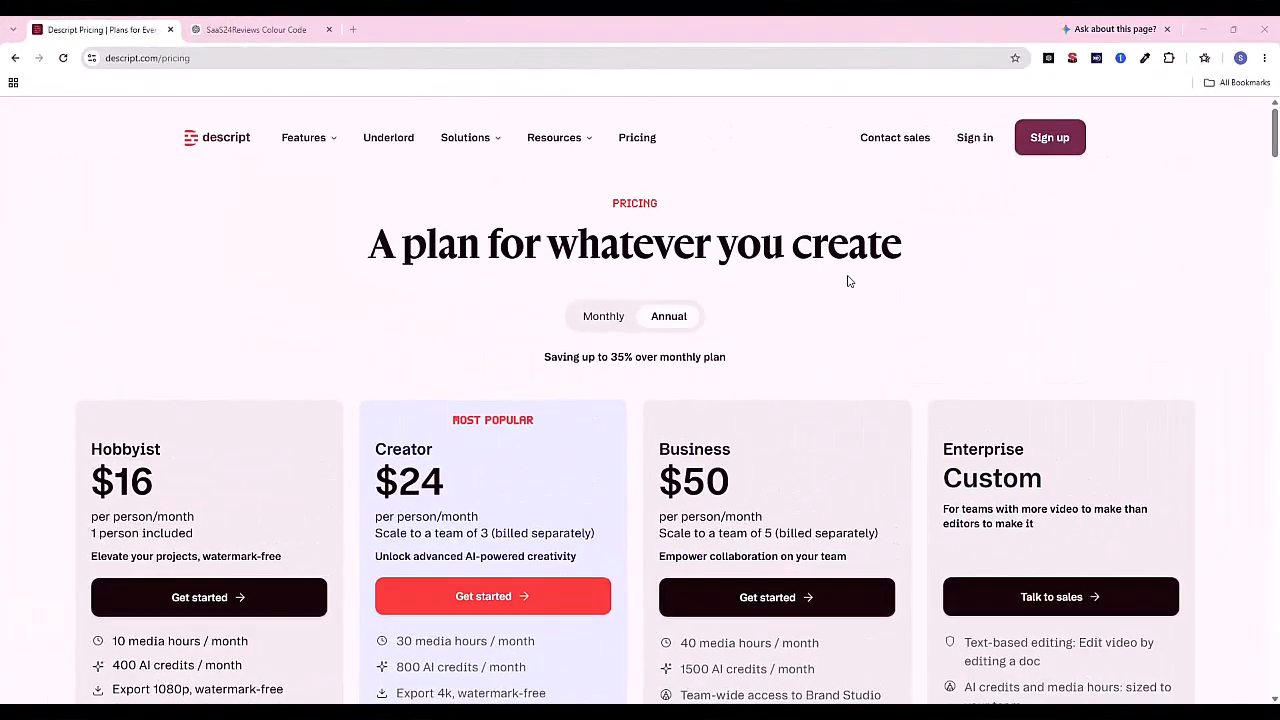
- Compare the features of the Hobbyist, Creator, Business and Enterprise plans on Descript's pricing page
{"action": "scroll", "coordinate": [847, 281], "scroll_direction": "down", "scroll_amount": 2}
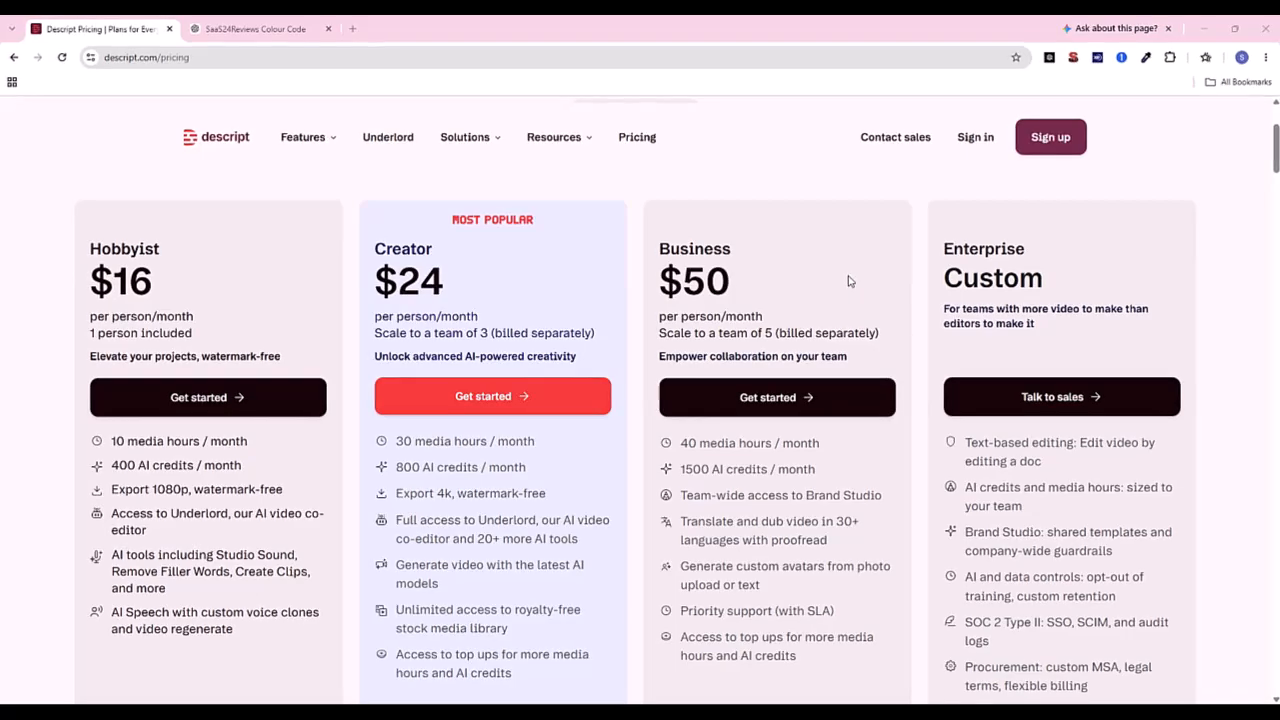